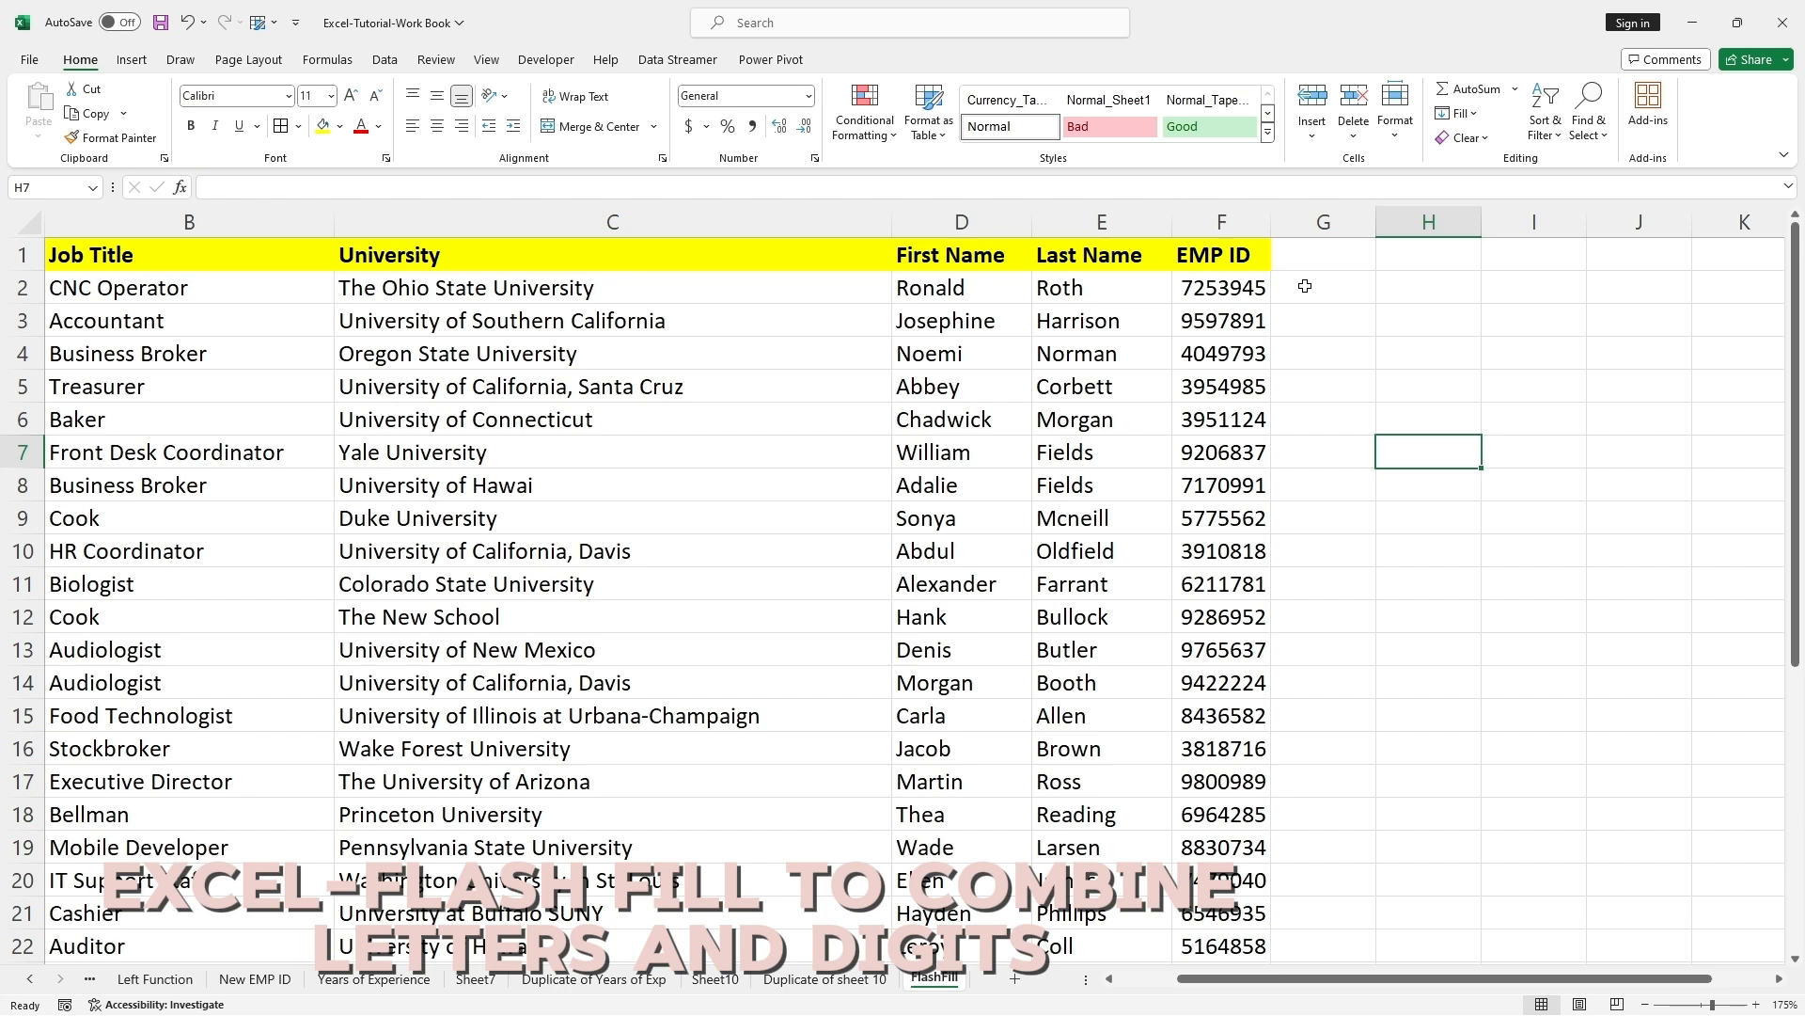
Step: Enter "ronrot" in cell G2, joining the first three letters of the row's first and last names in lowercase
click(931, 288)
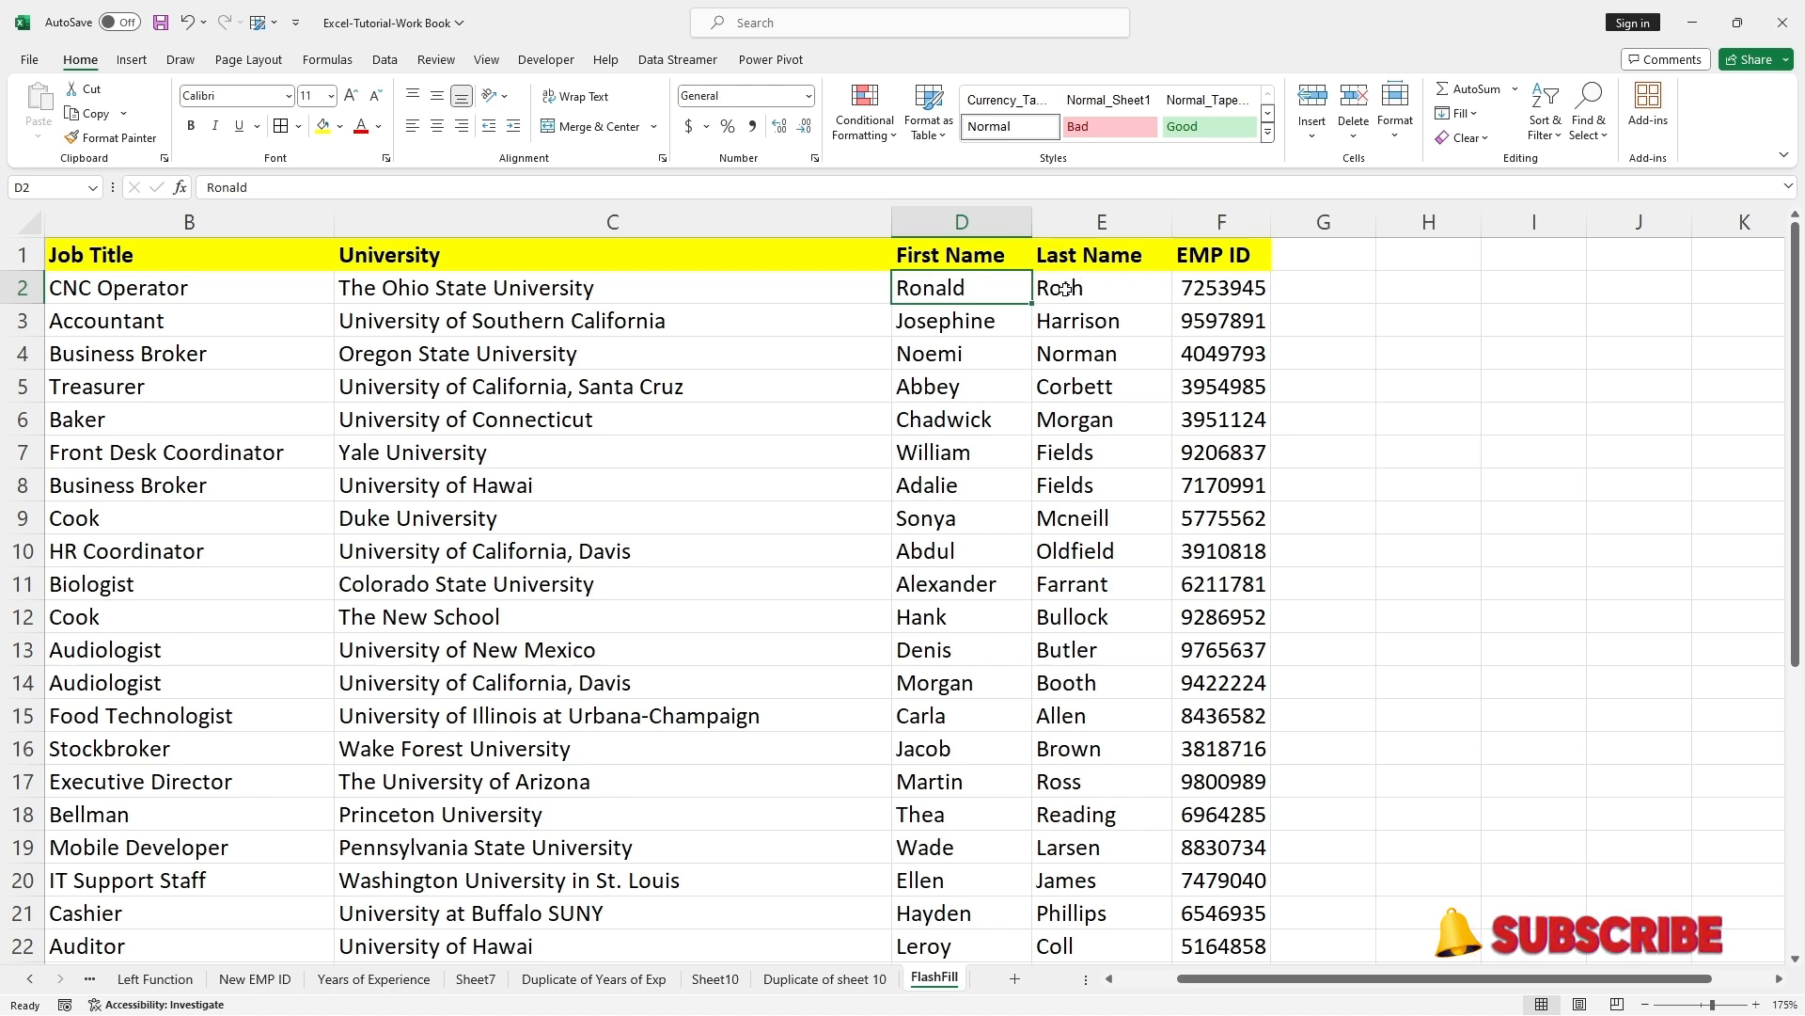
double_click(1329, 283)
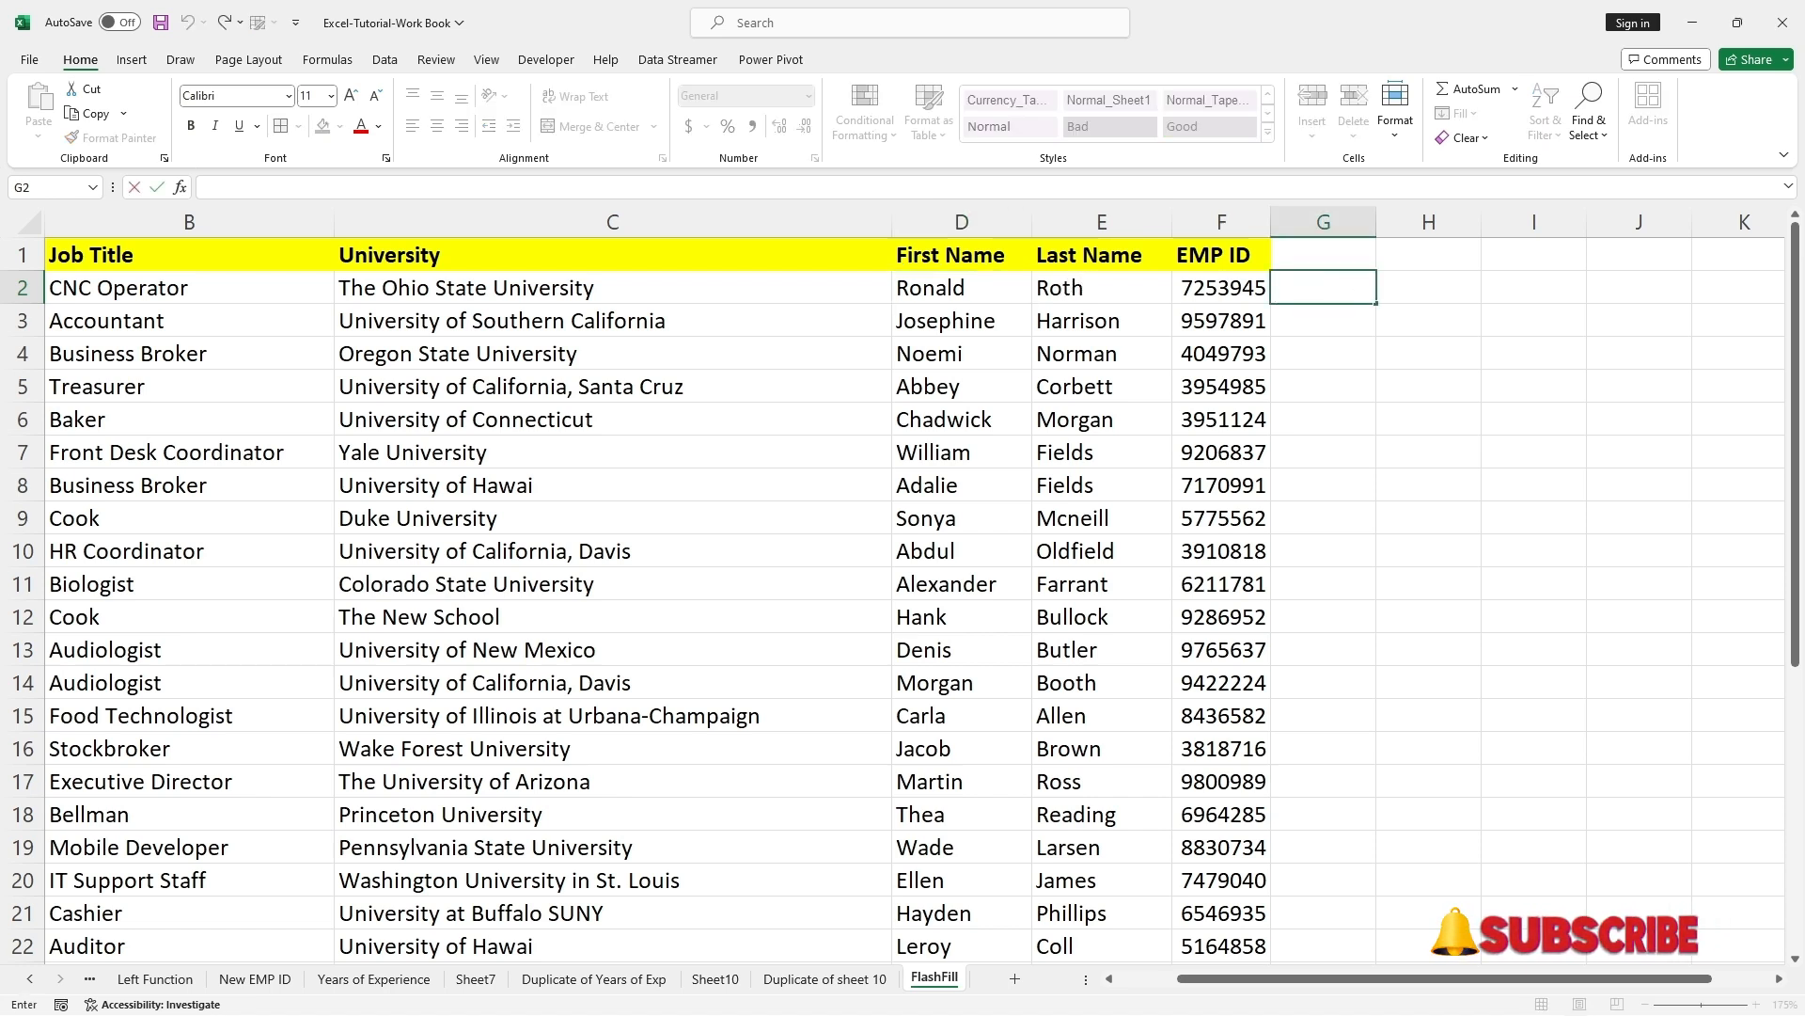
text(ron)
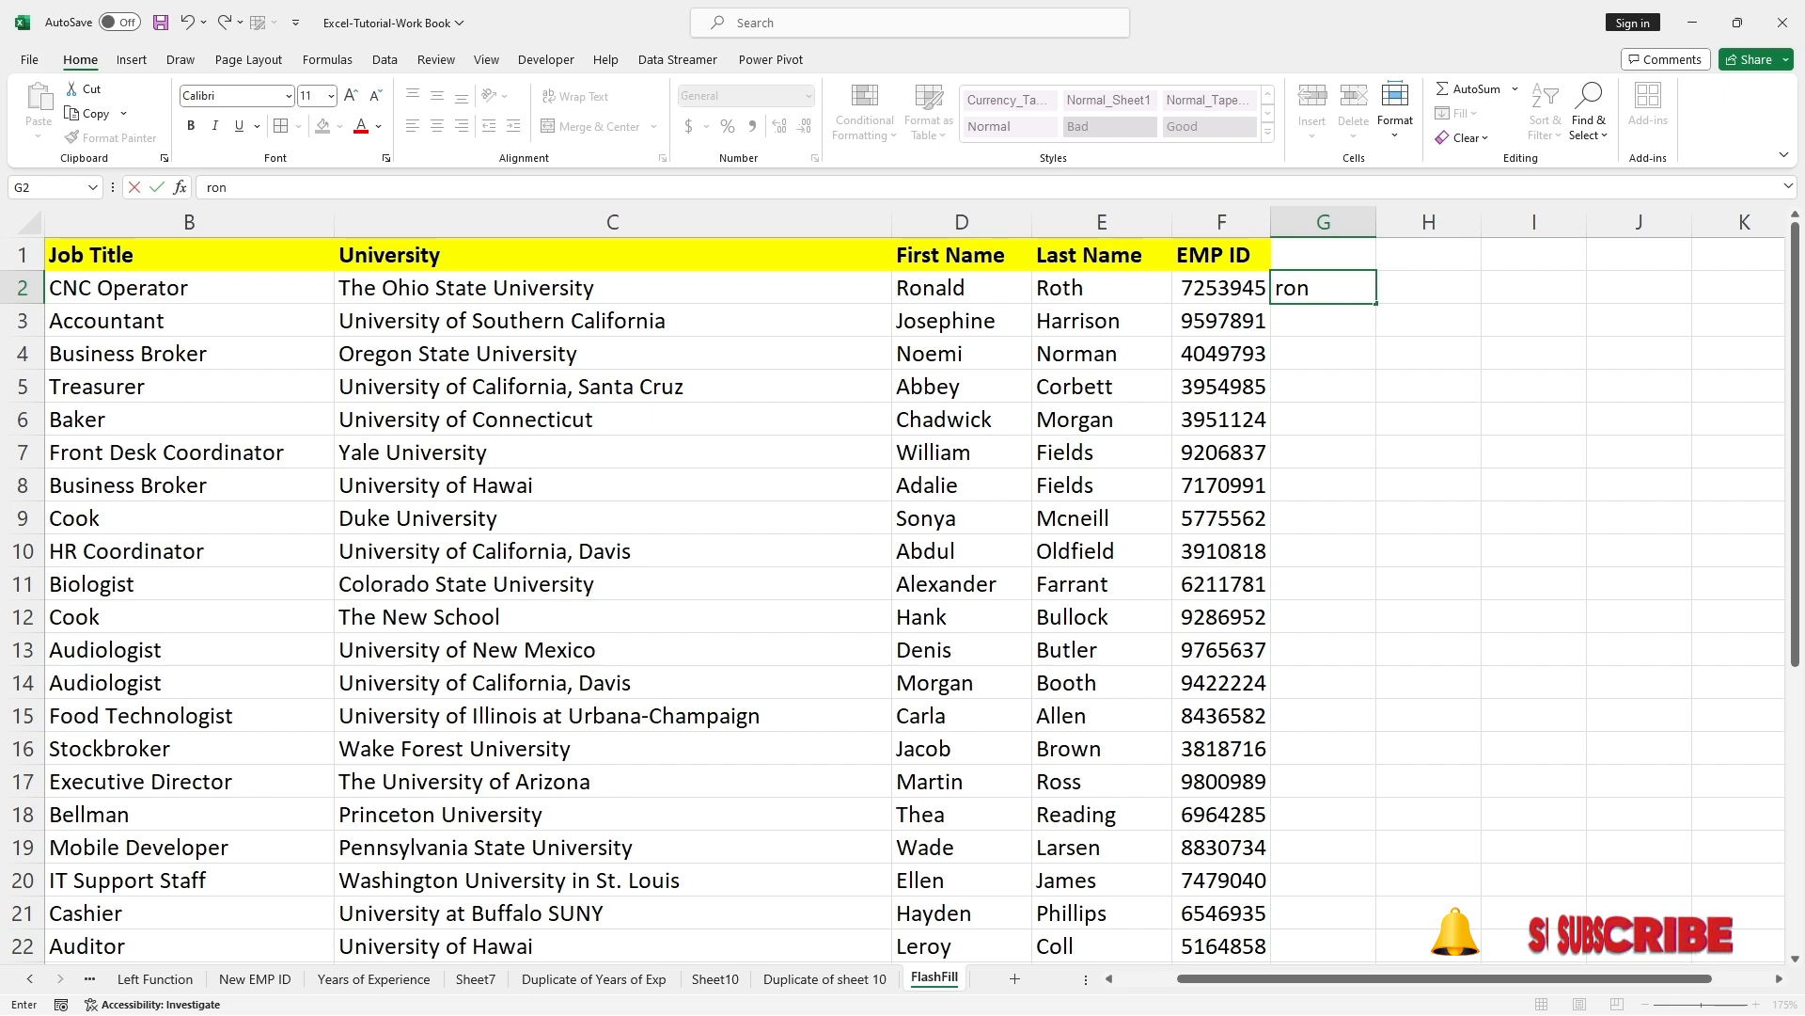
text(rot)
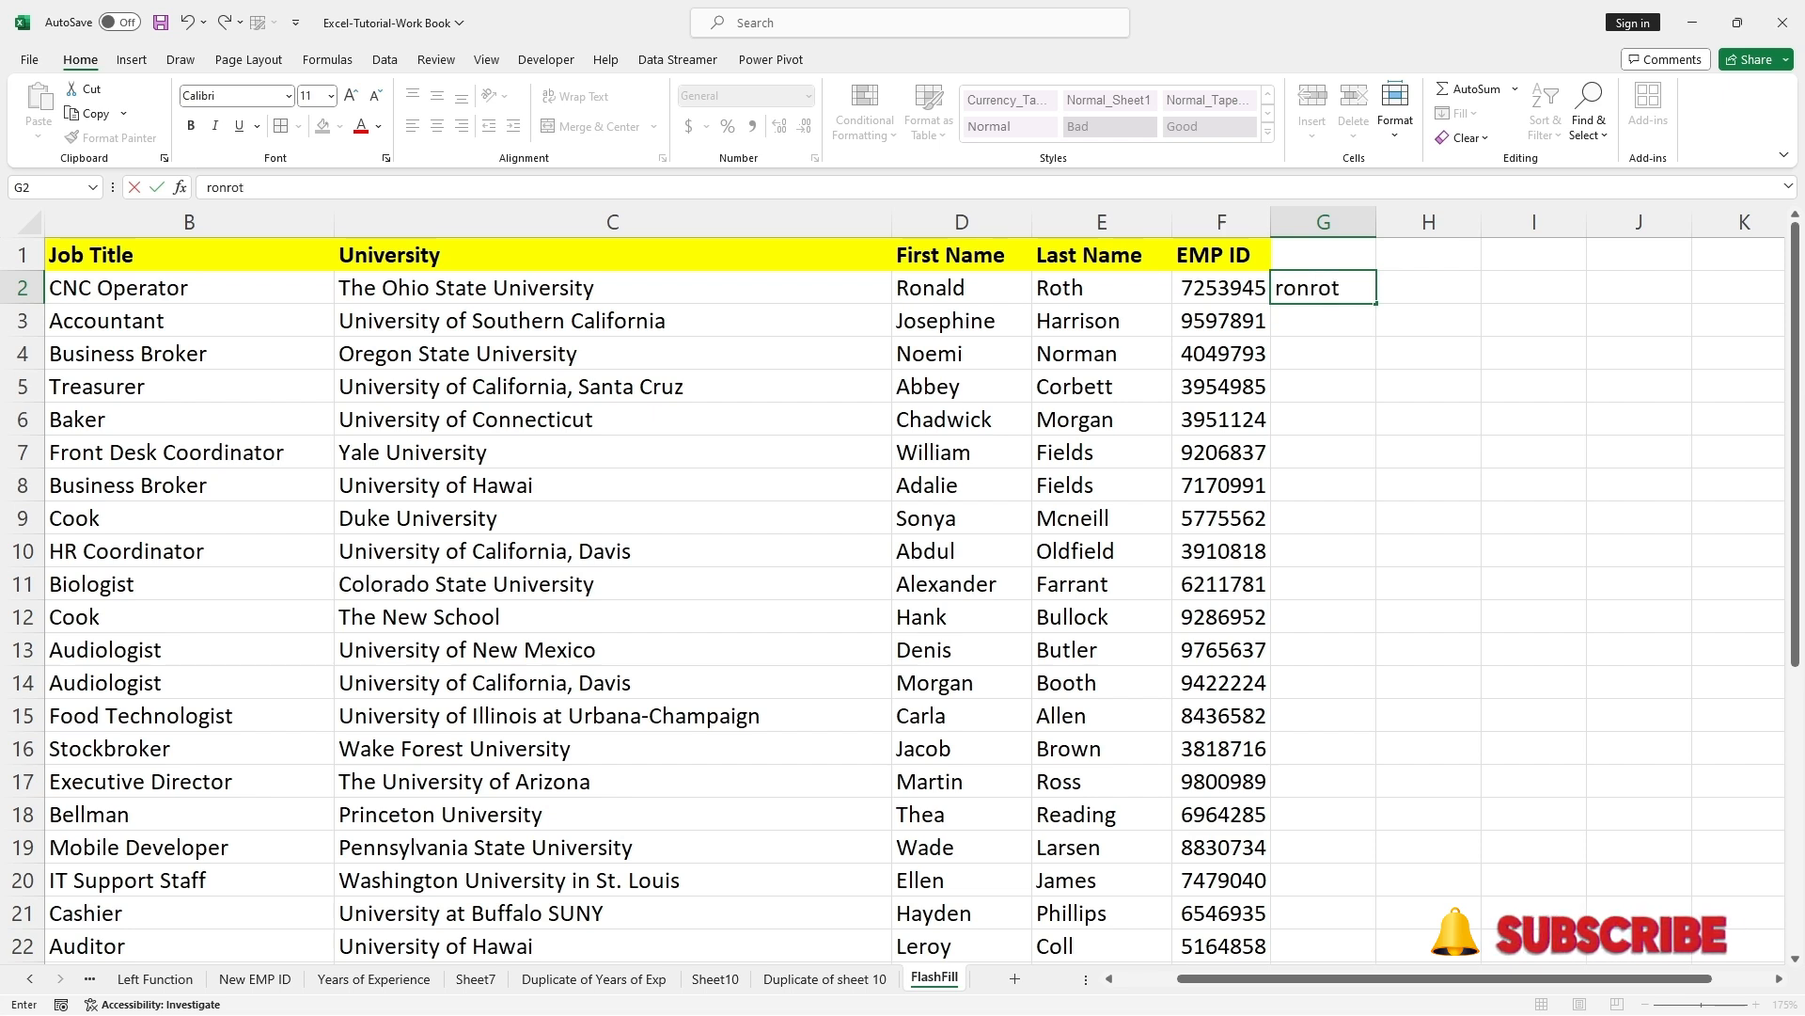
key(Return)
key(Return)
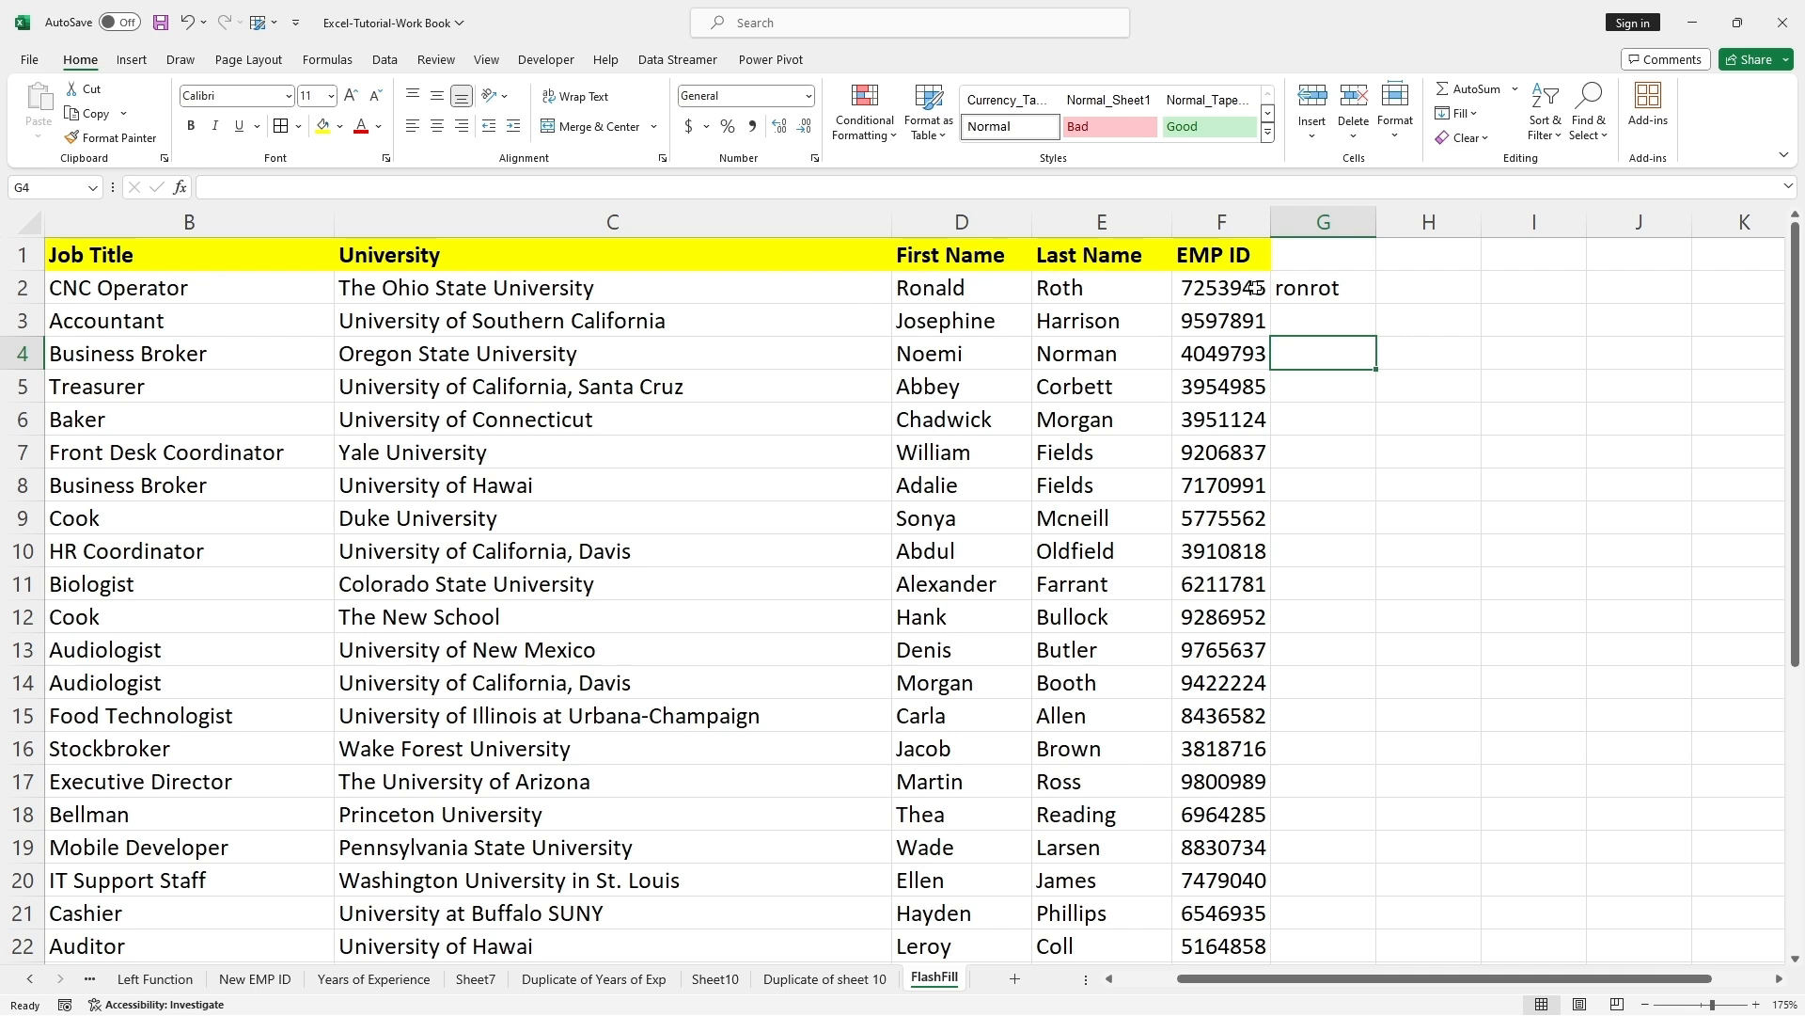
Step: Flash Fill column G from cell G3 down and check the row 3 code against its first and last names
key(Up)
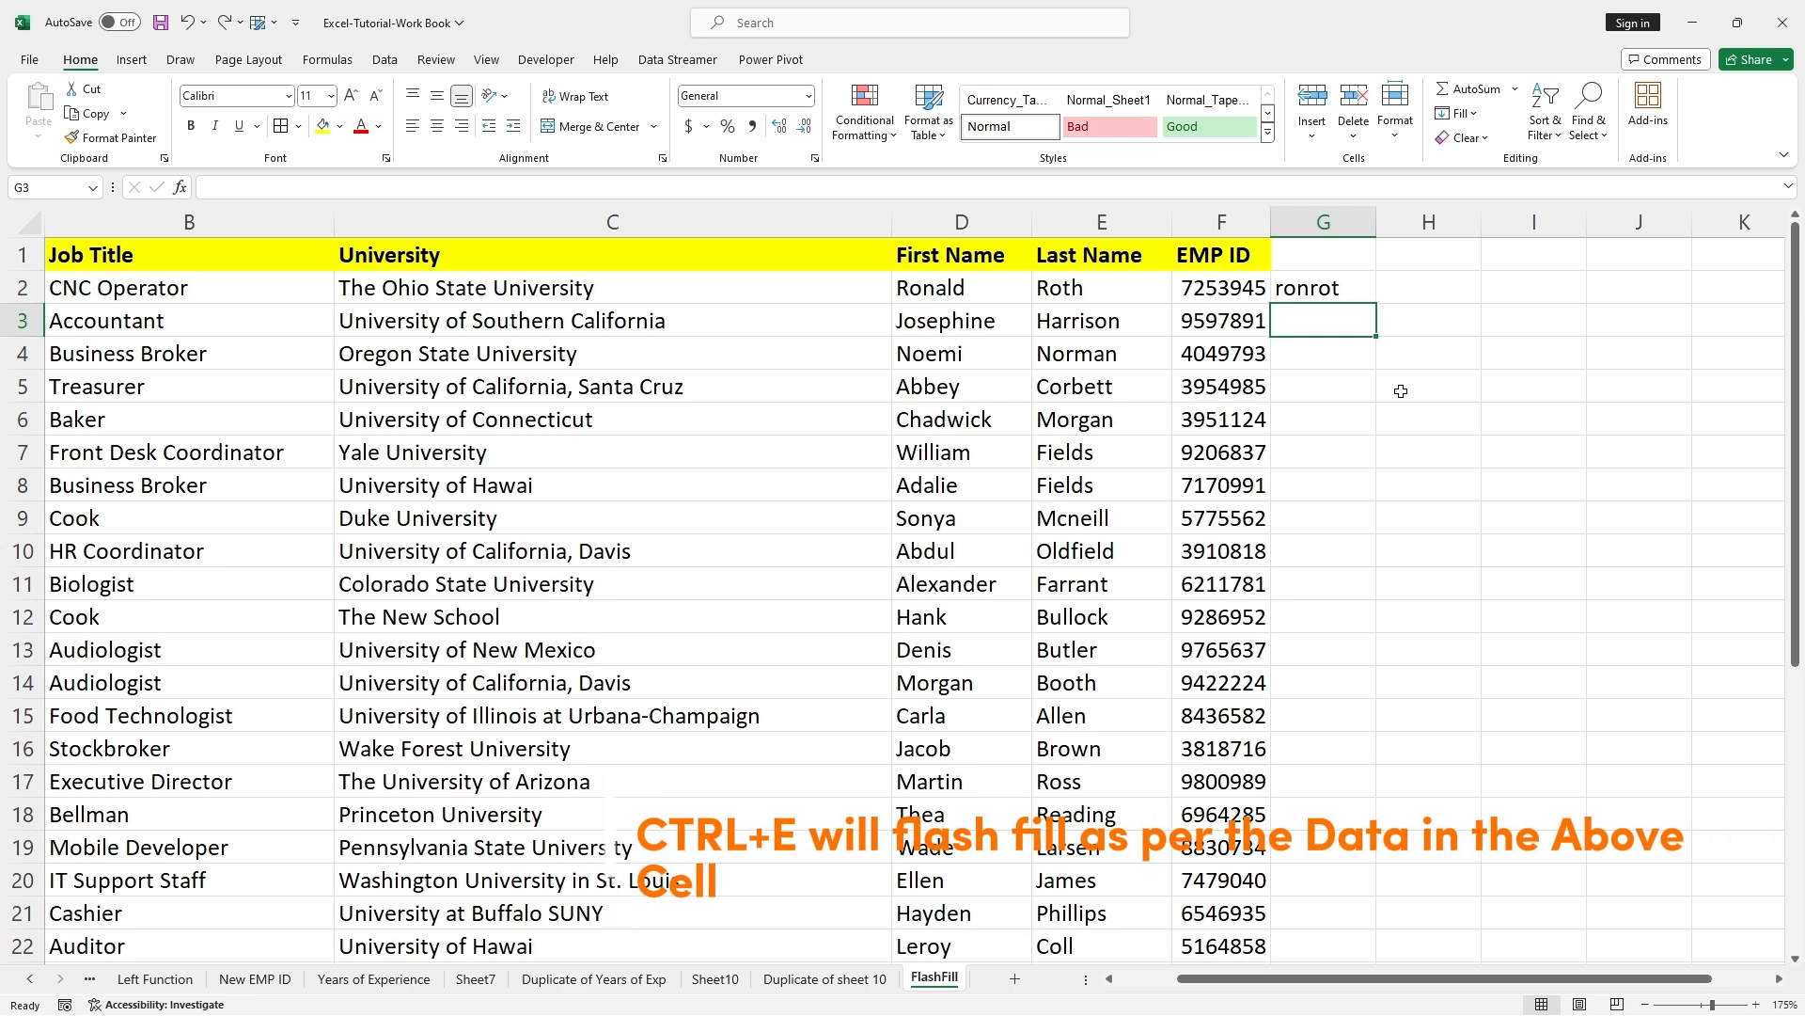
key(ctrl+e)
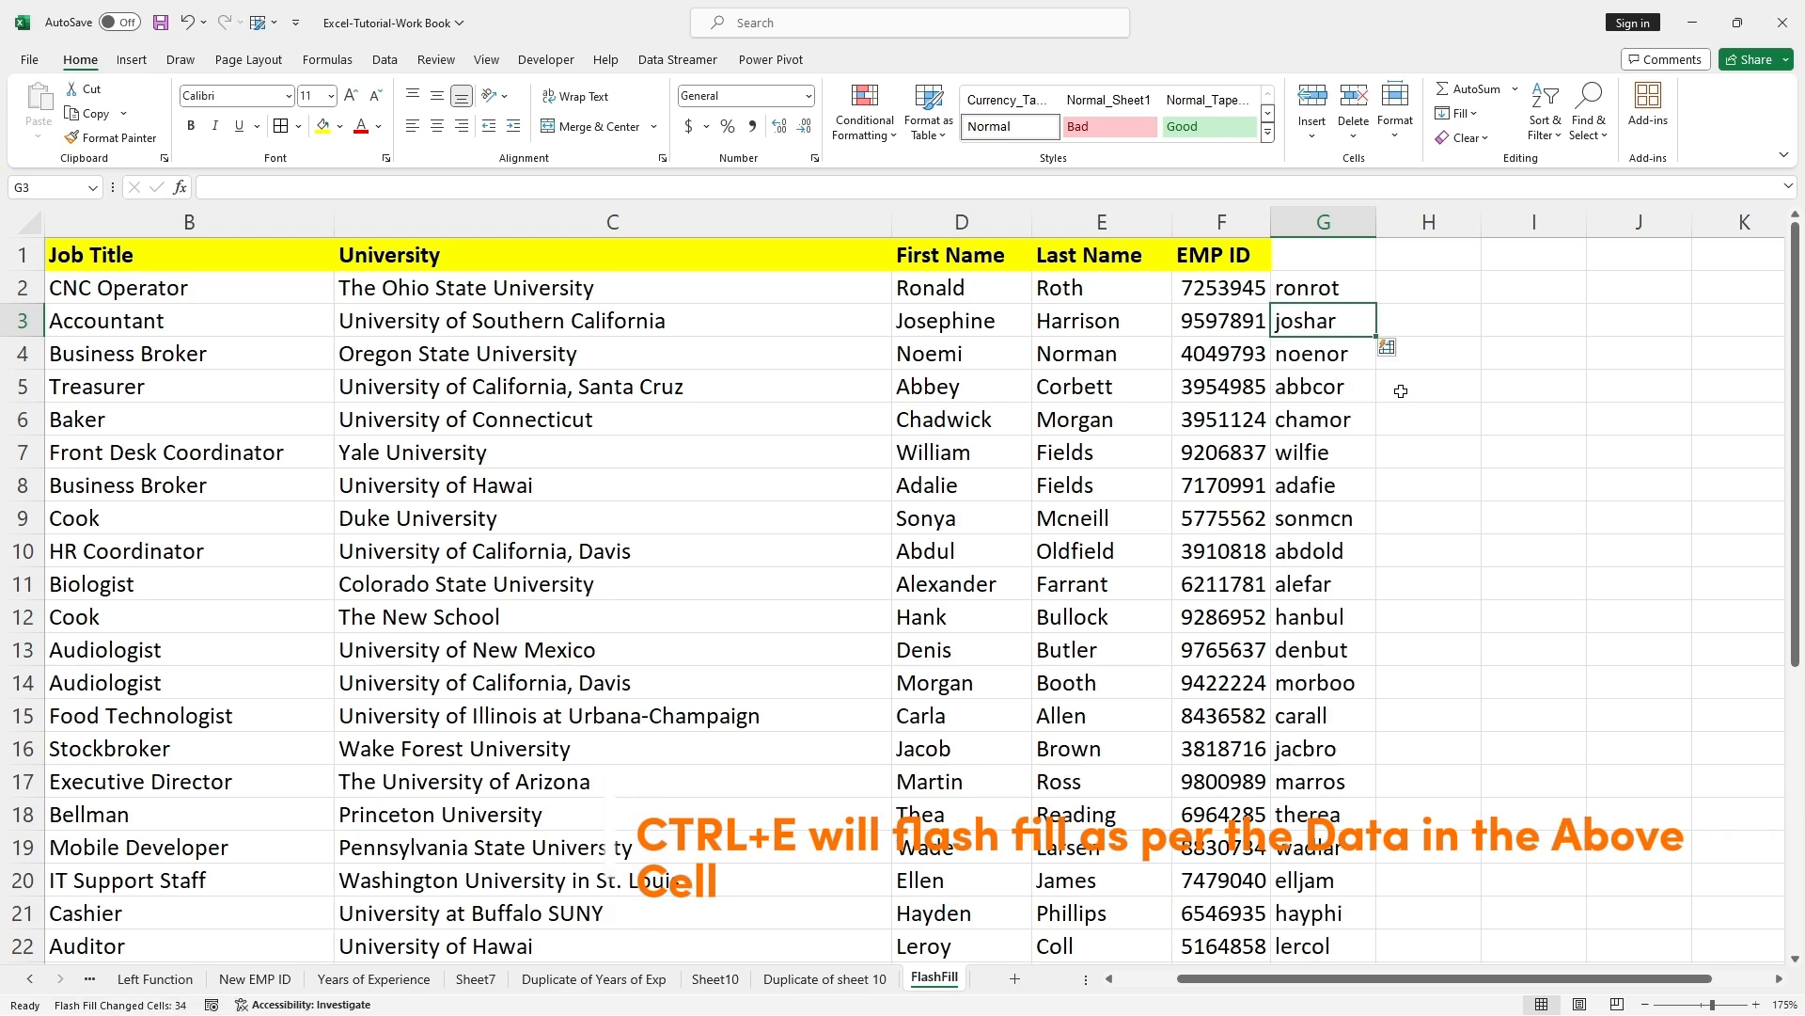
click(930, 325)
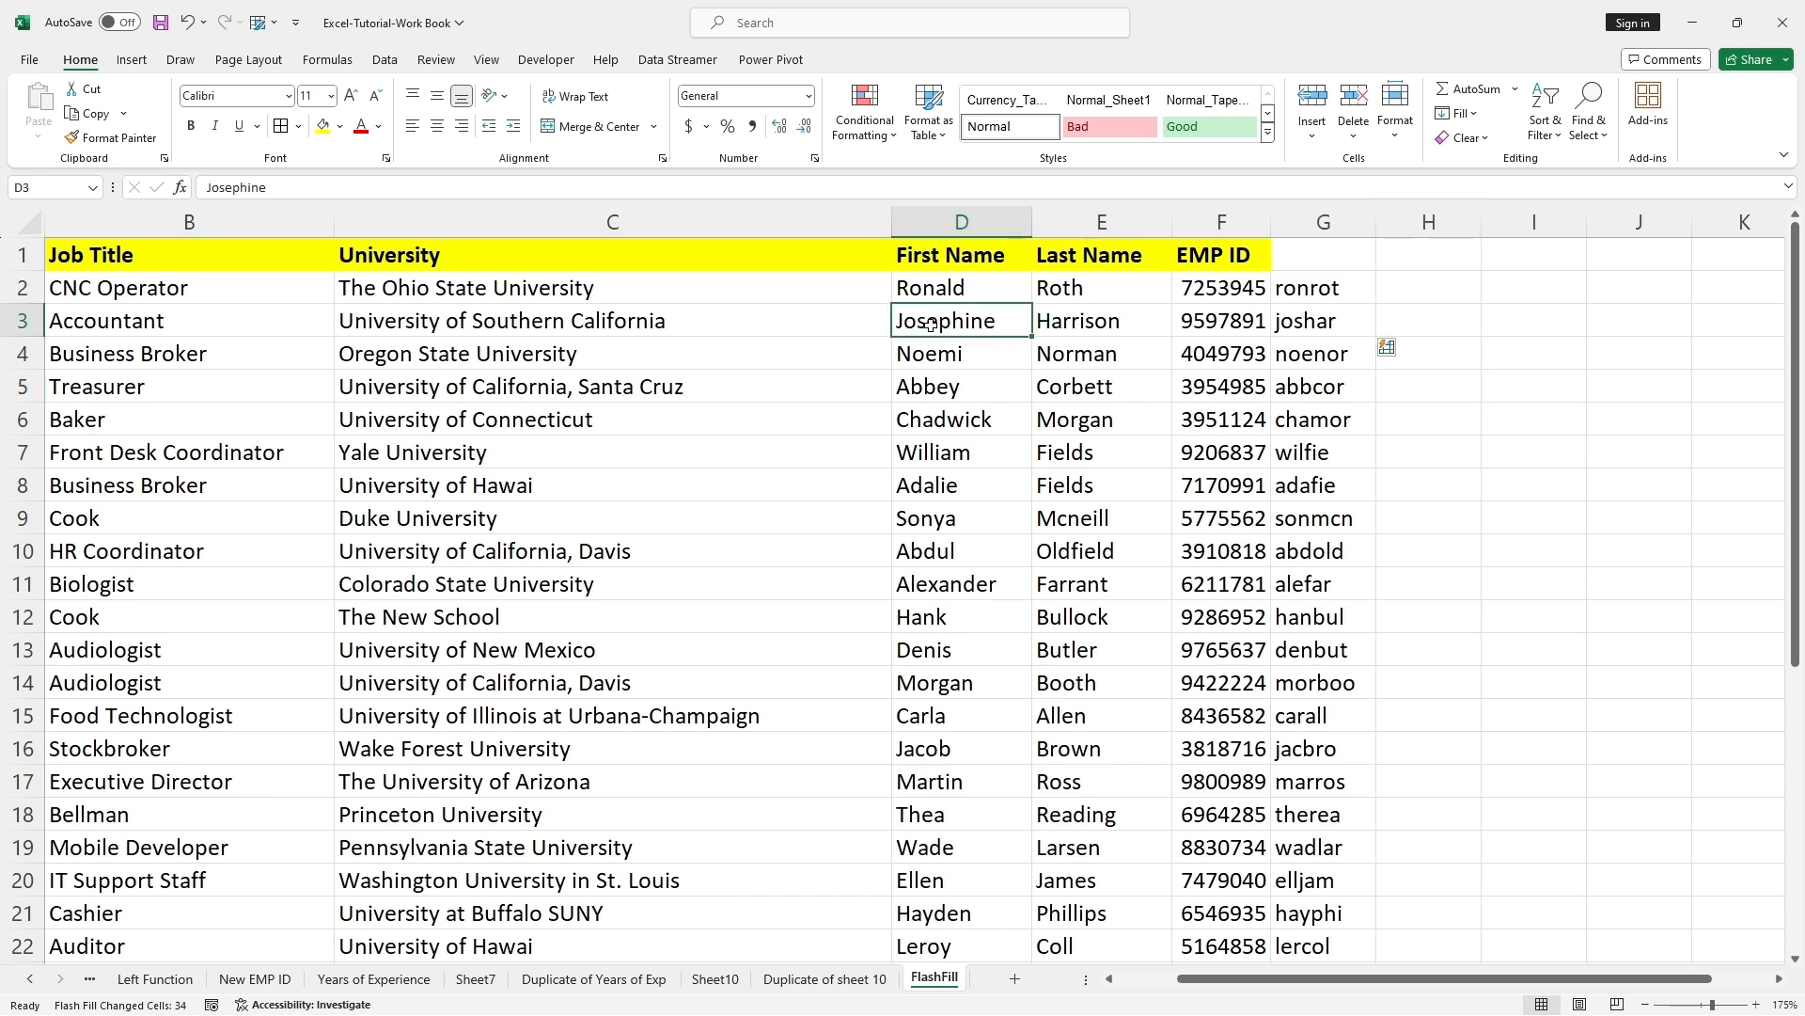
click(1072, 325)
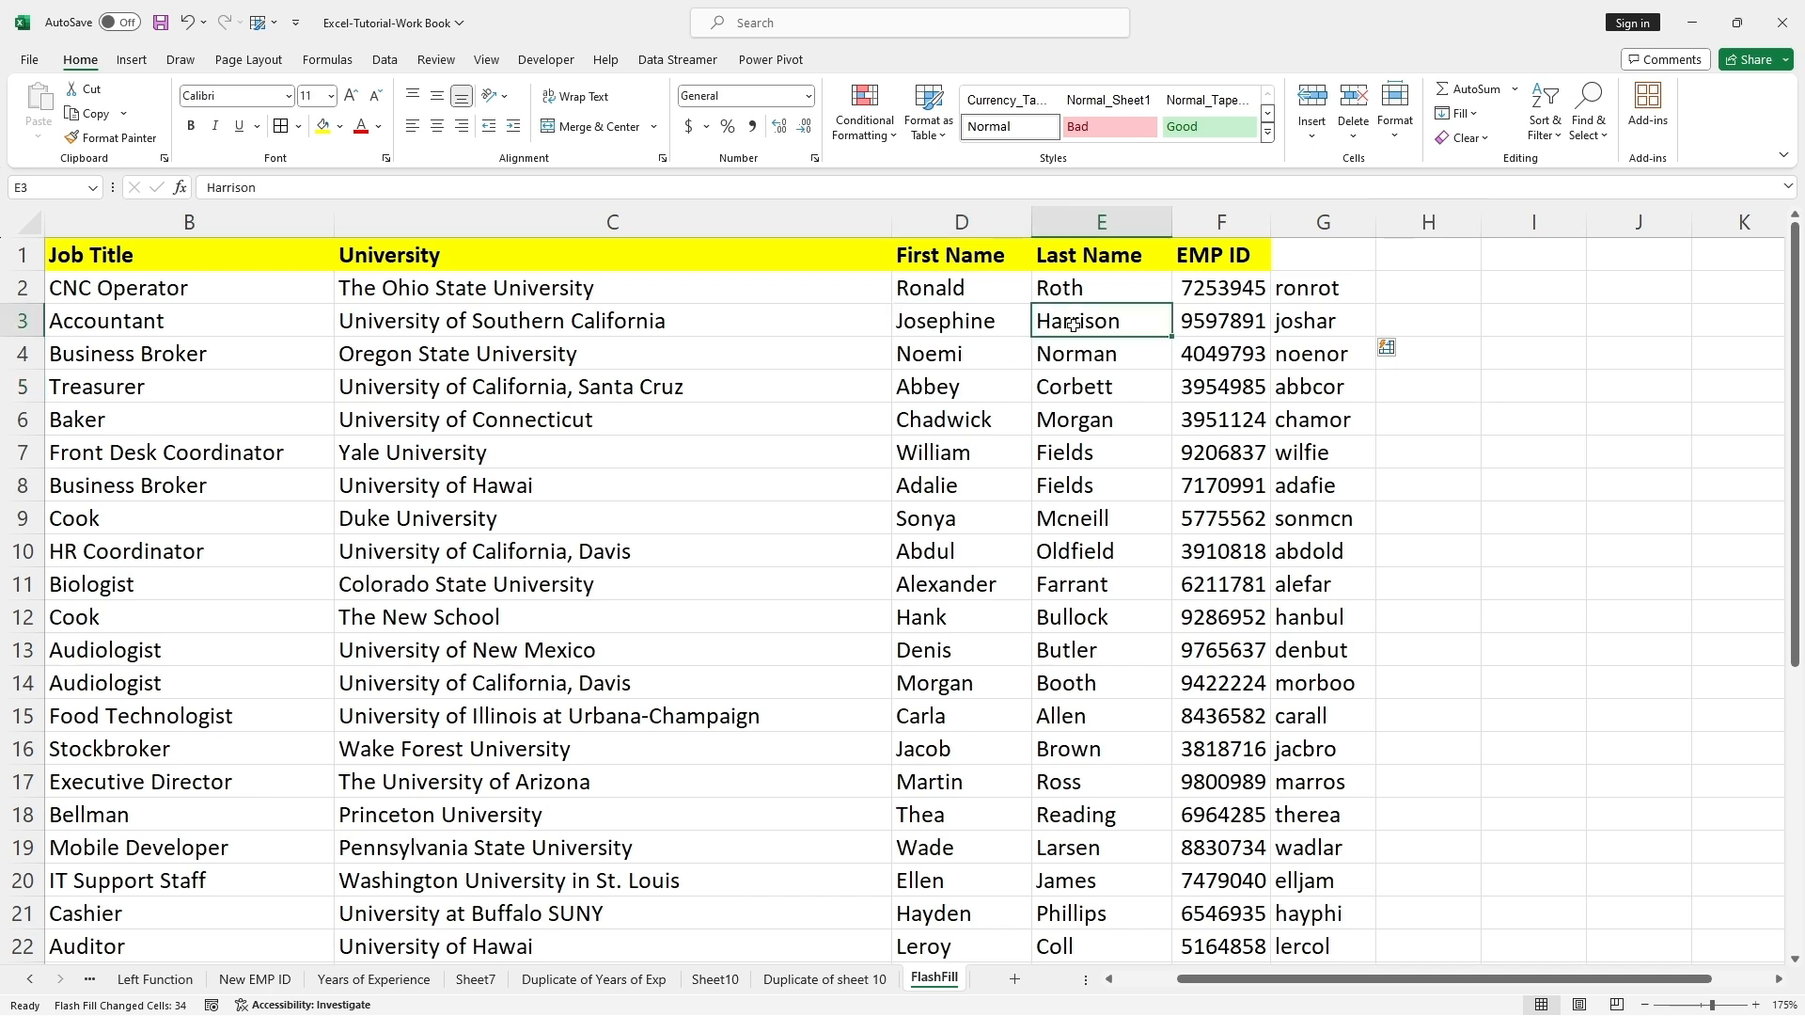
click(1317, 323)
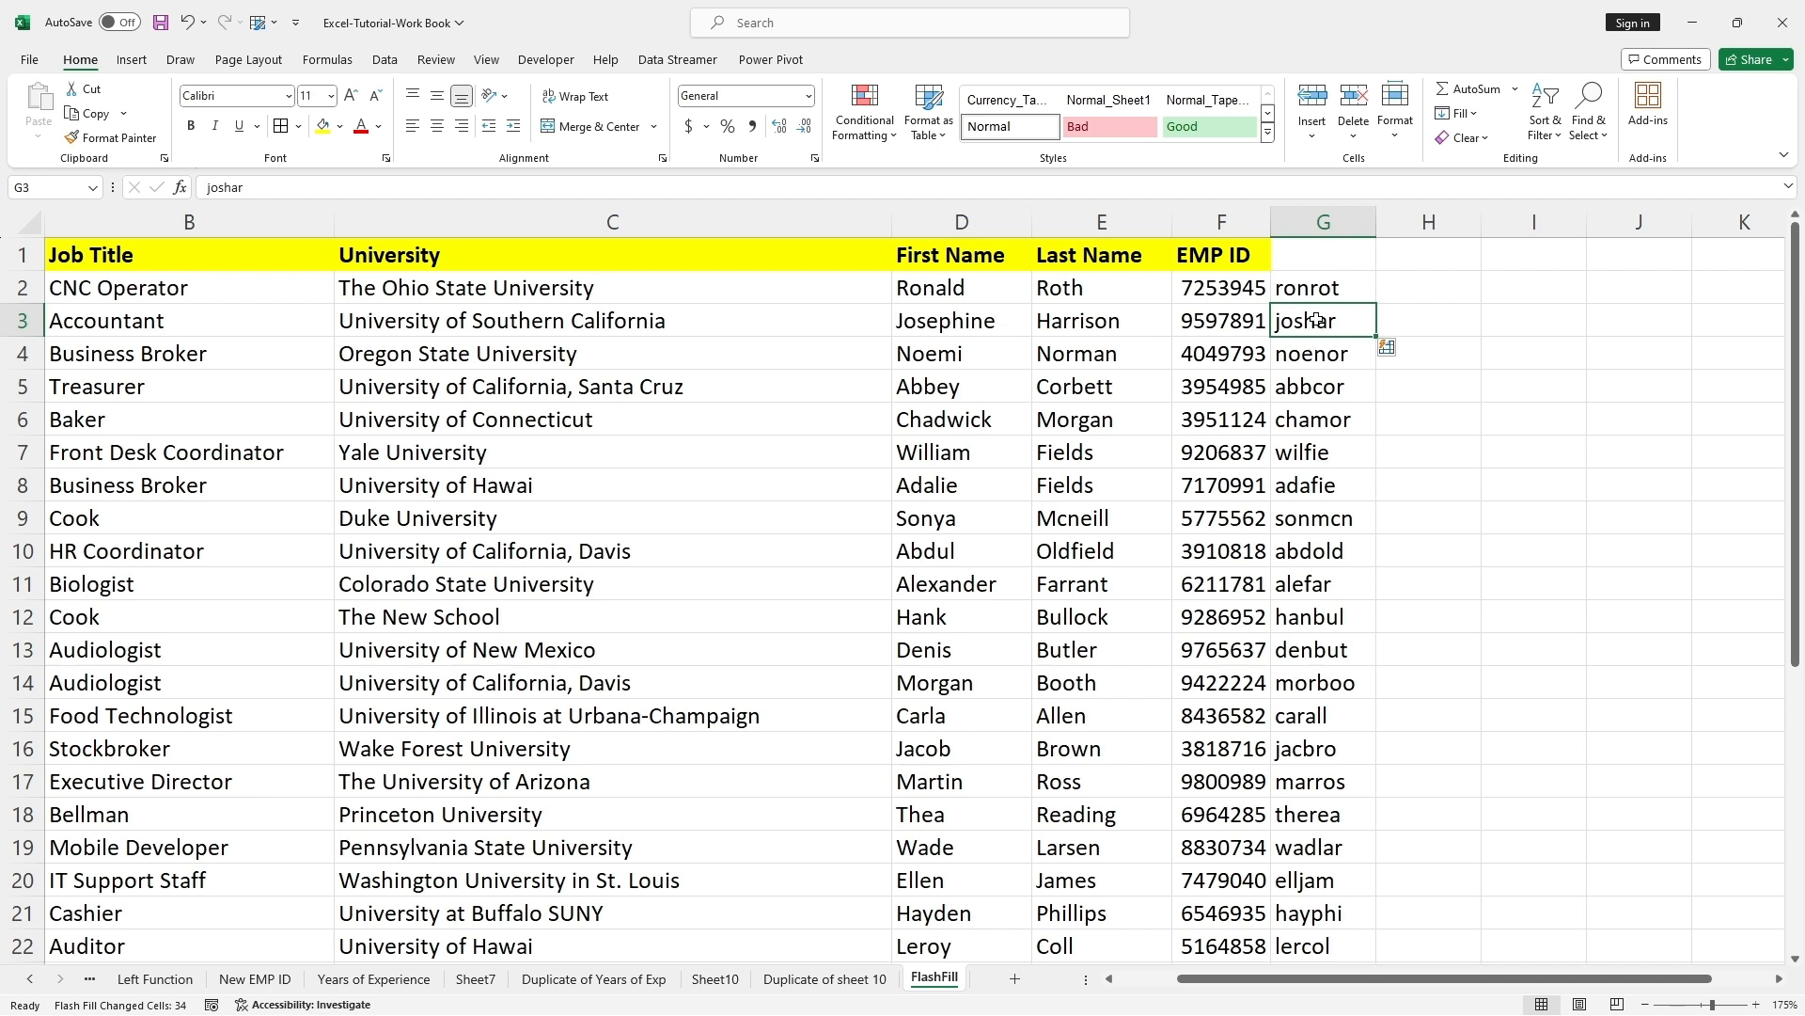
click(1428, 451)
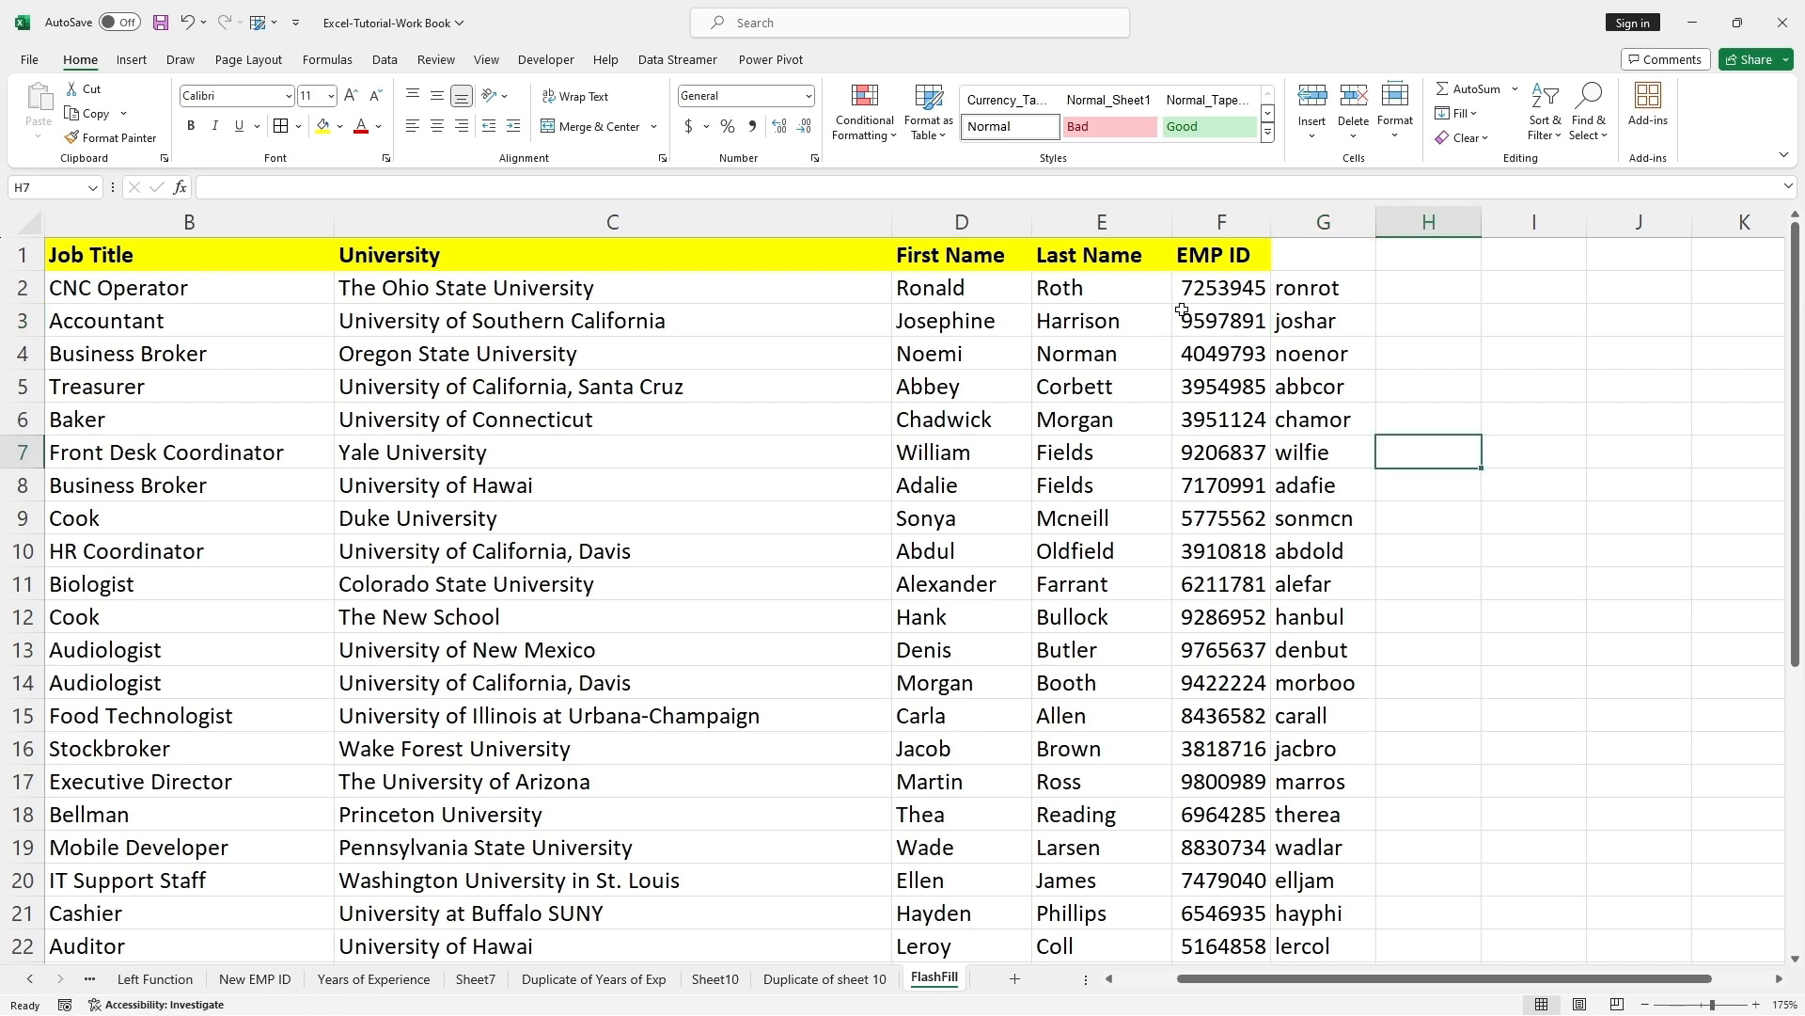
Step: Enter "RonRot" in cell H2 as a capitalised sample and Flash Fill column H from cell H3 down
double_click(1415, 289)
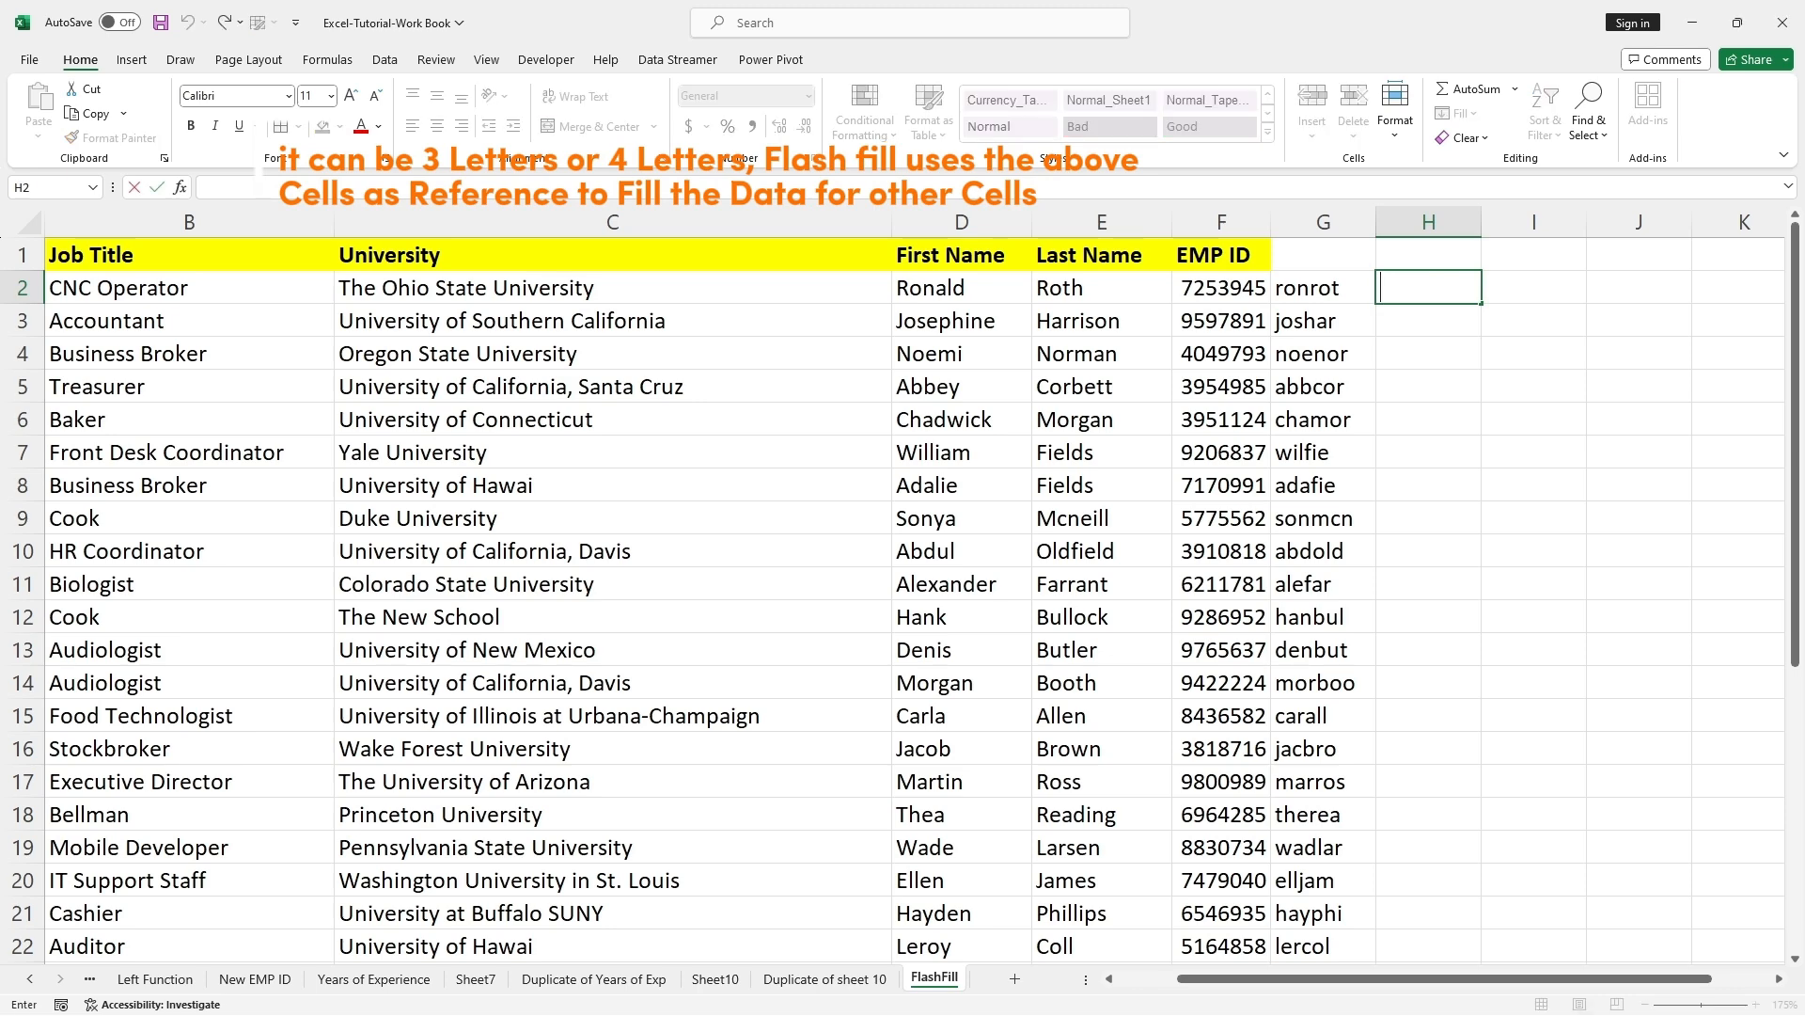
text(Ron)
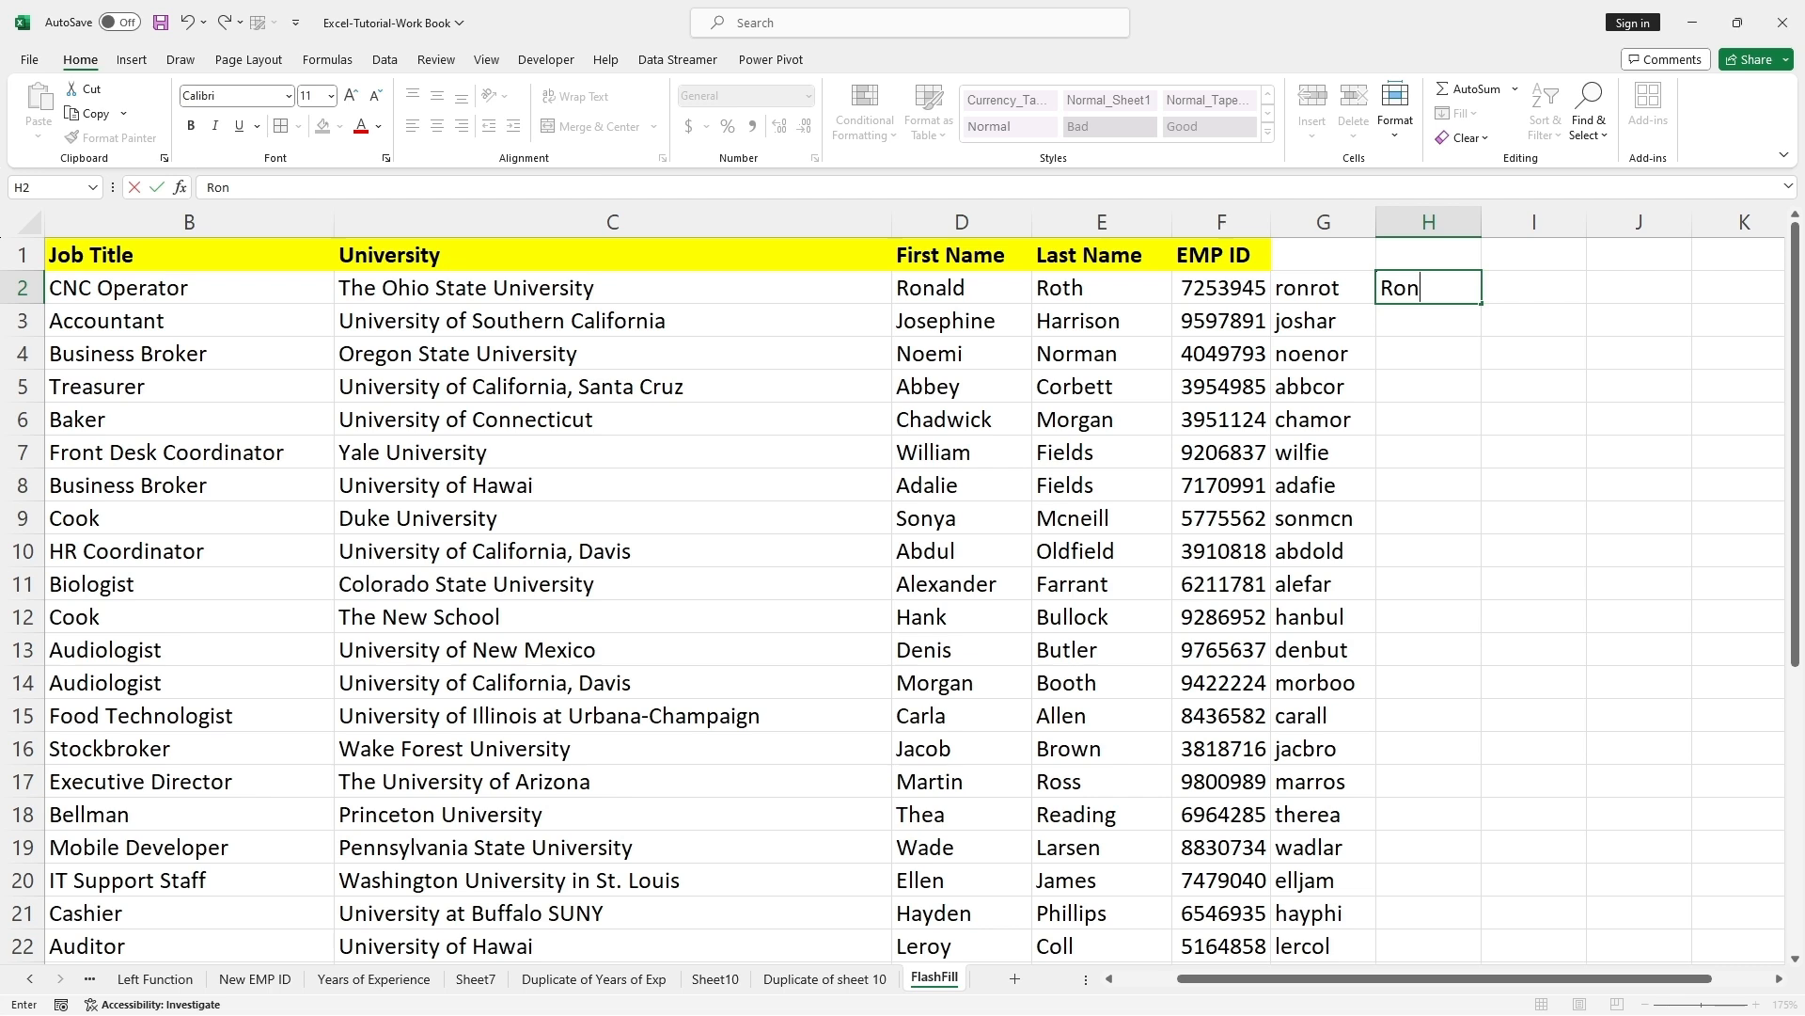
text(Rot)
key(Return)
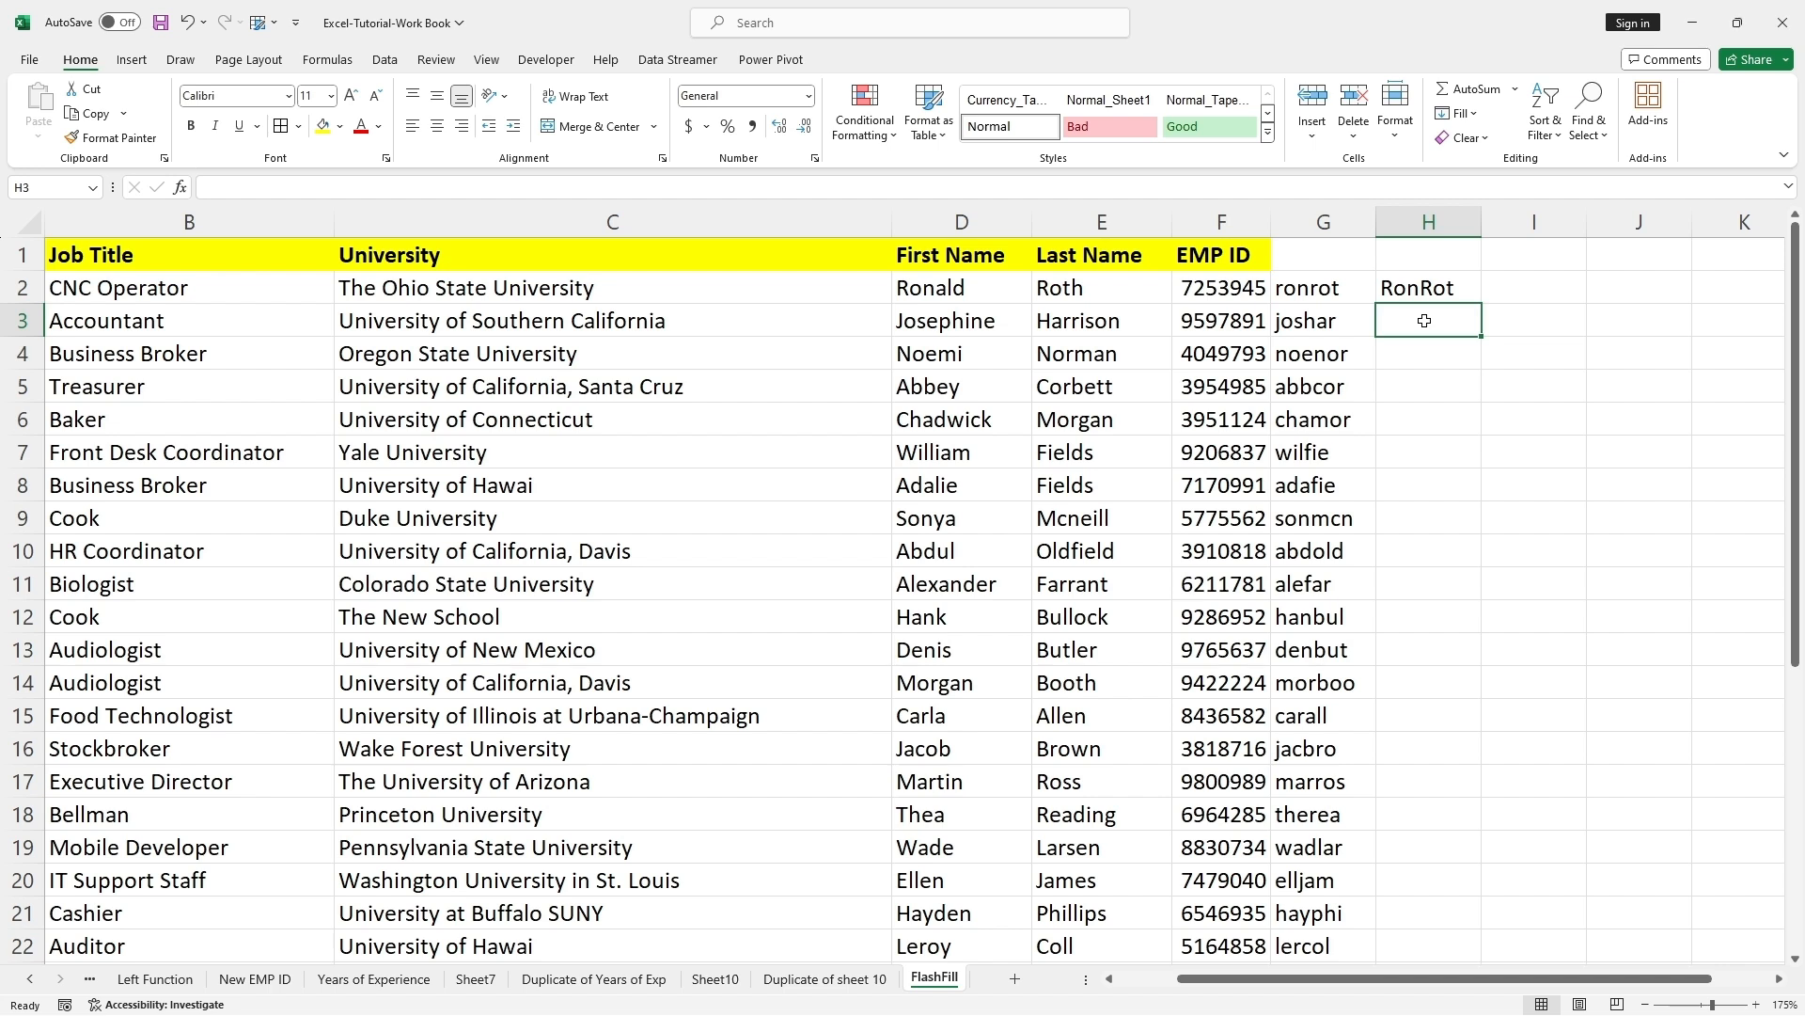
key(ctrl+e)
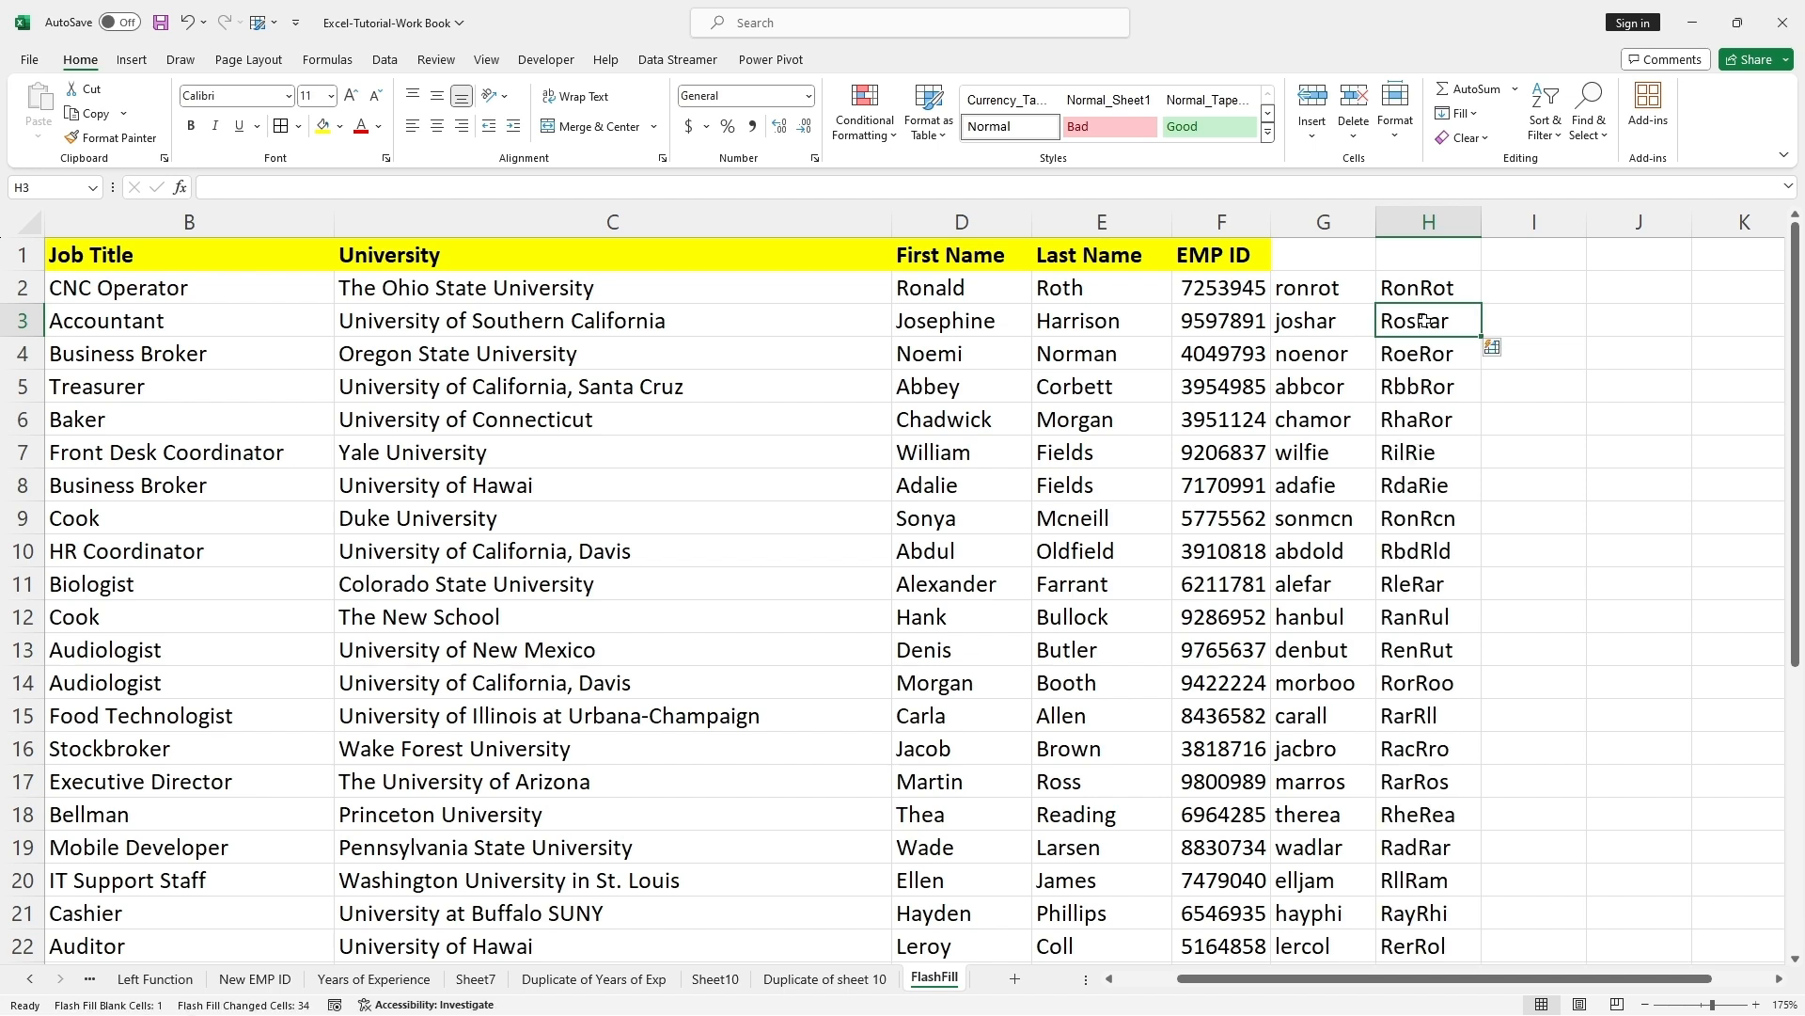
Step: Compare the Flash Fill codes in column H with the first and last names, from row 2 to the last record
click(1494, 487)
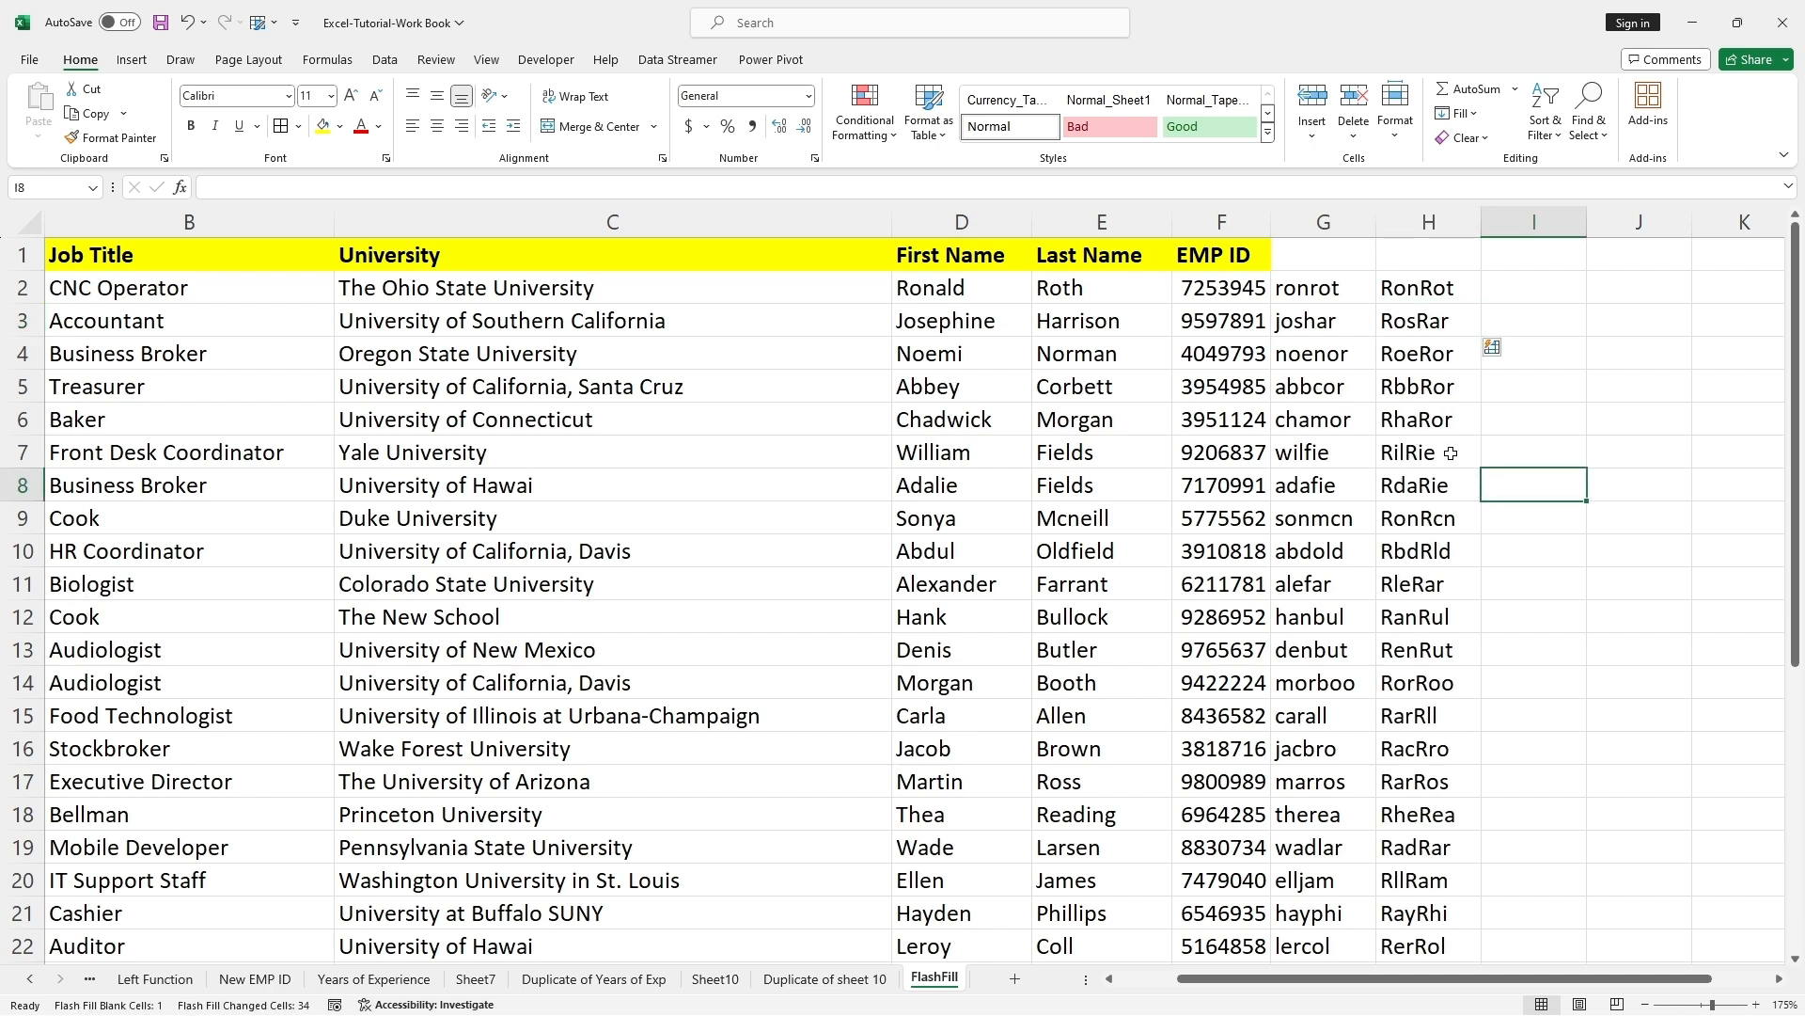
click(1400, 291)
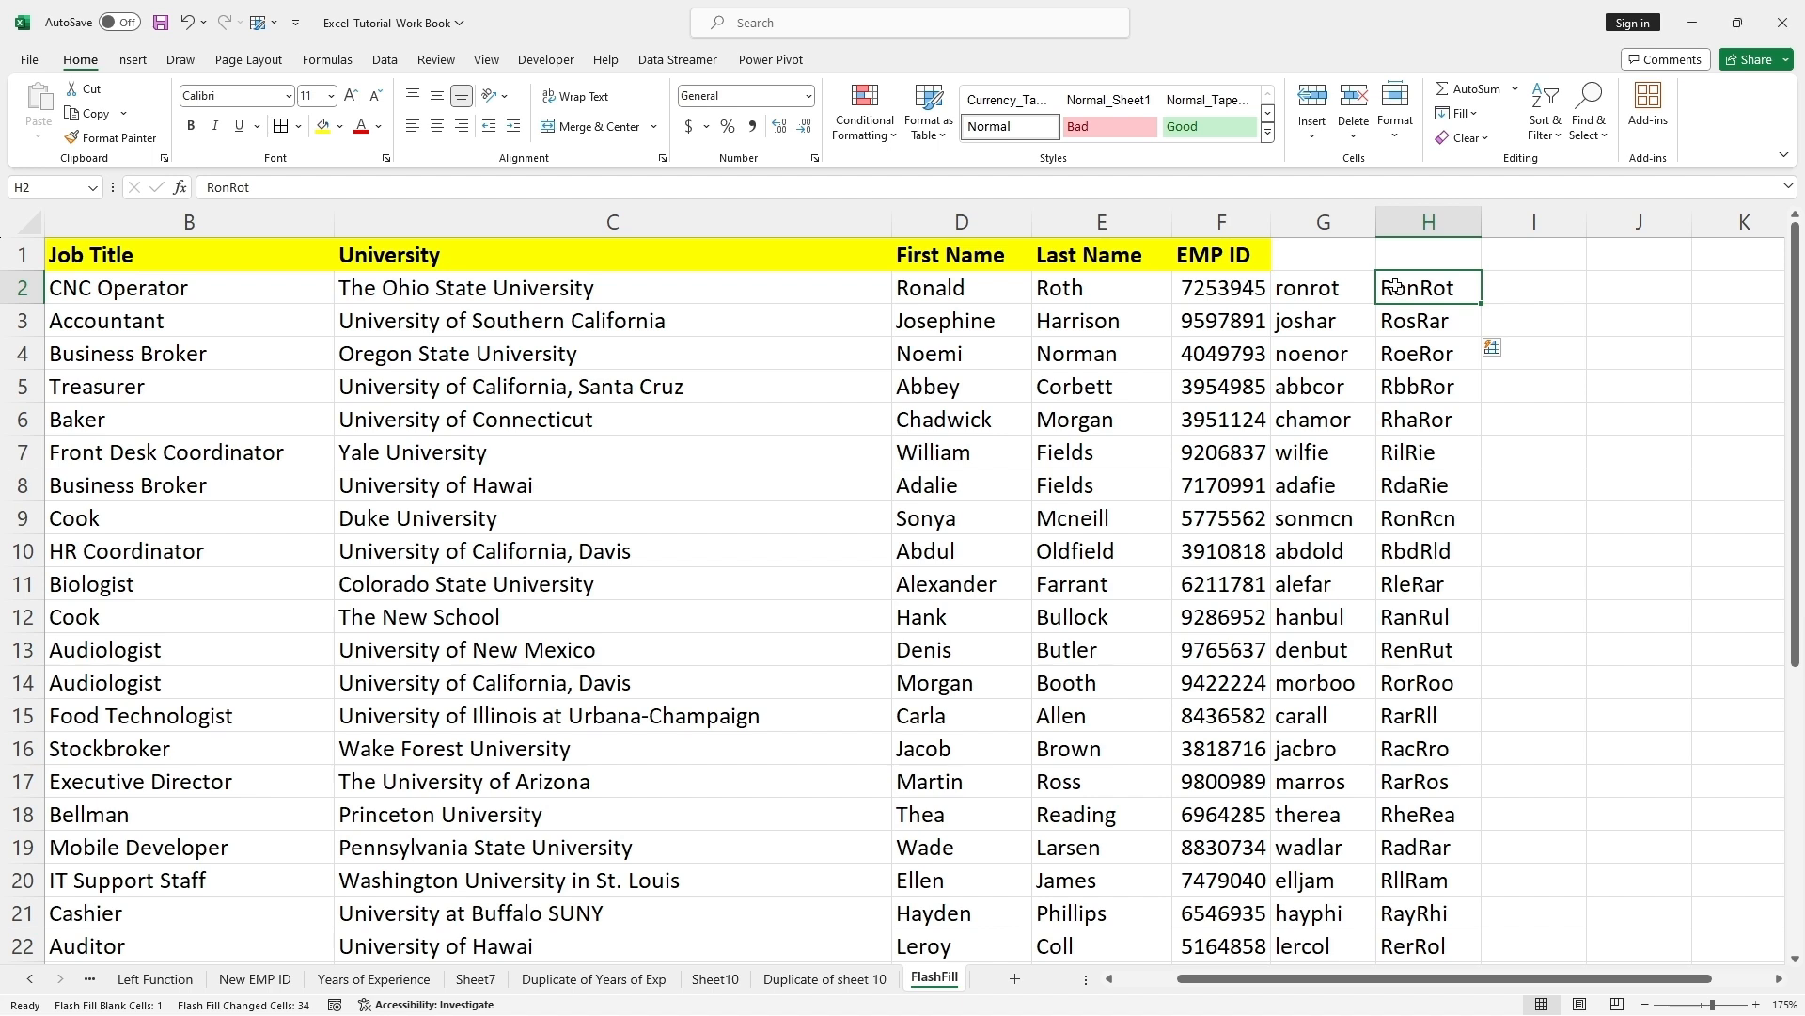
click(1068, 284)
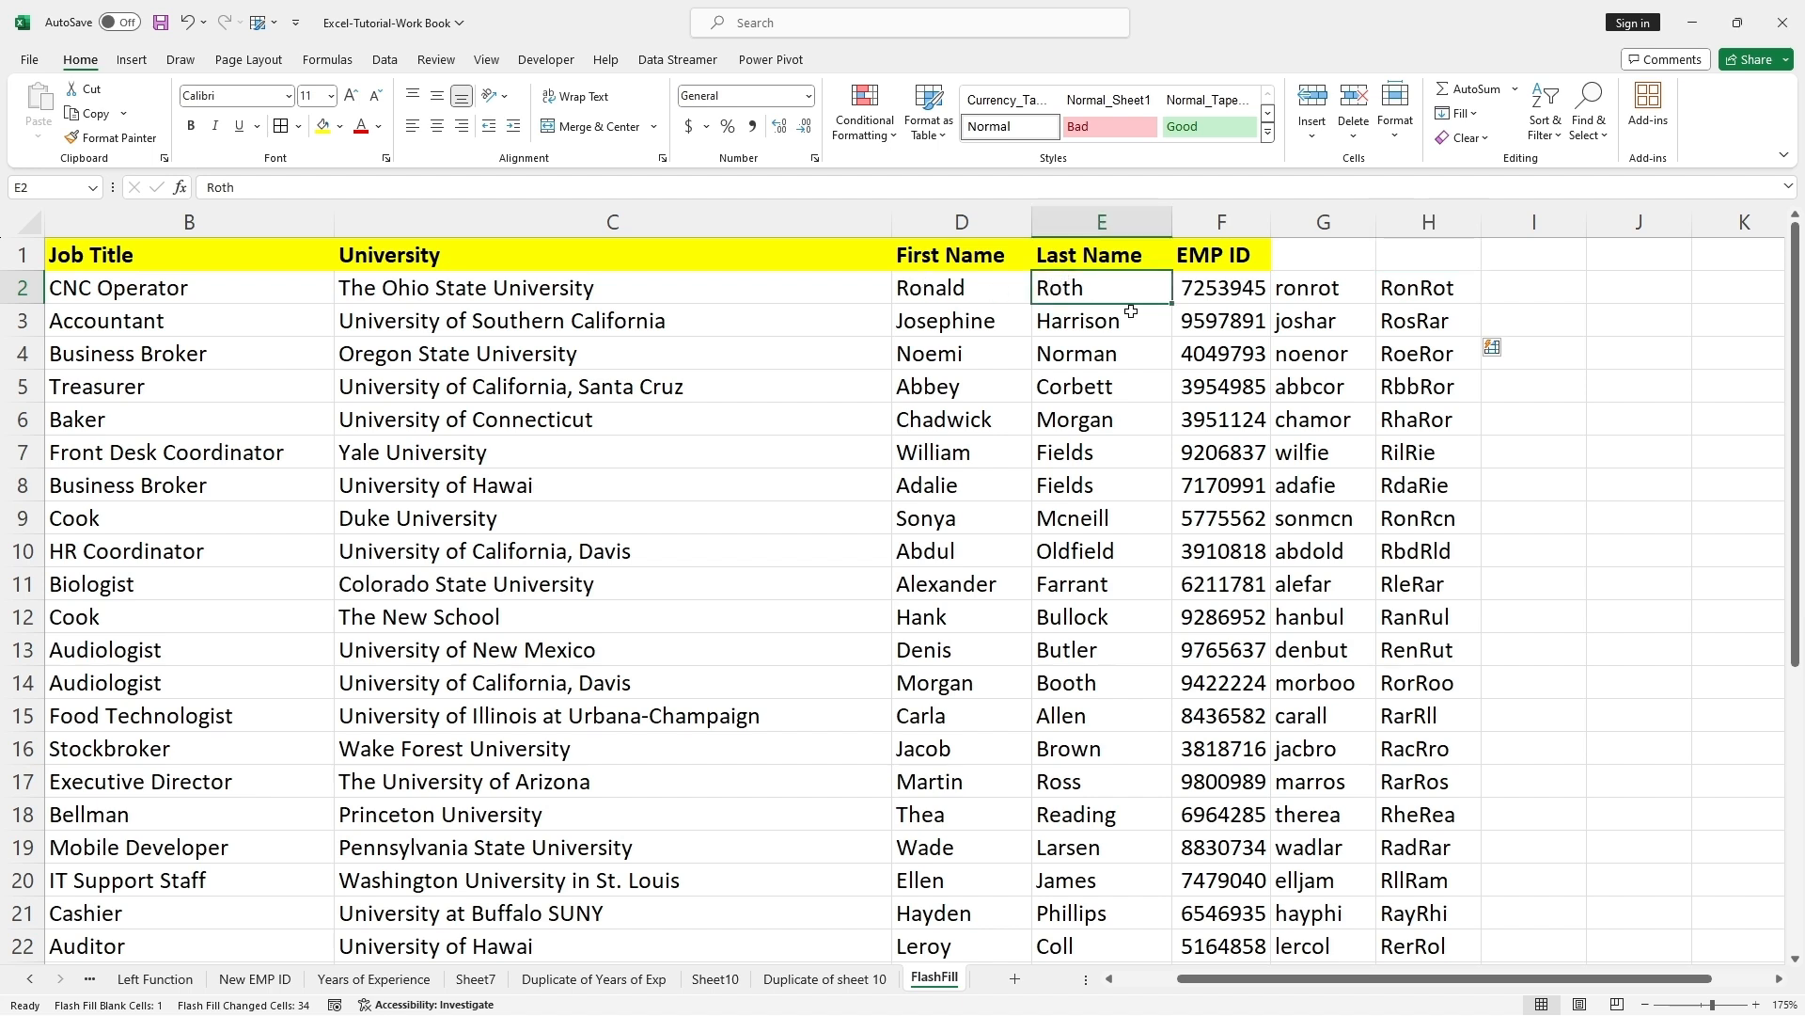
click(1430, 288)
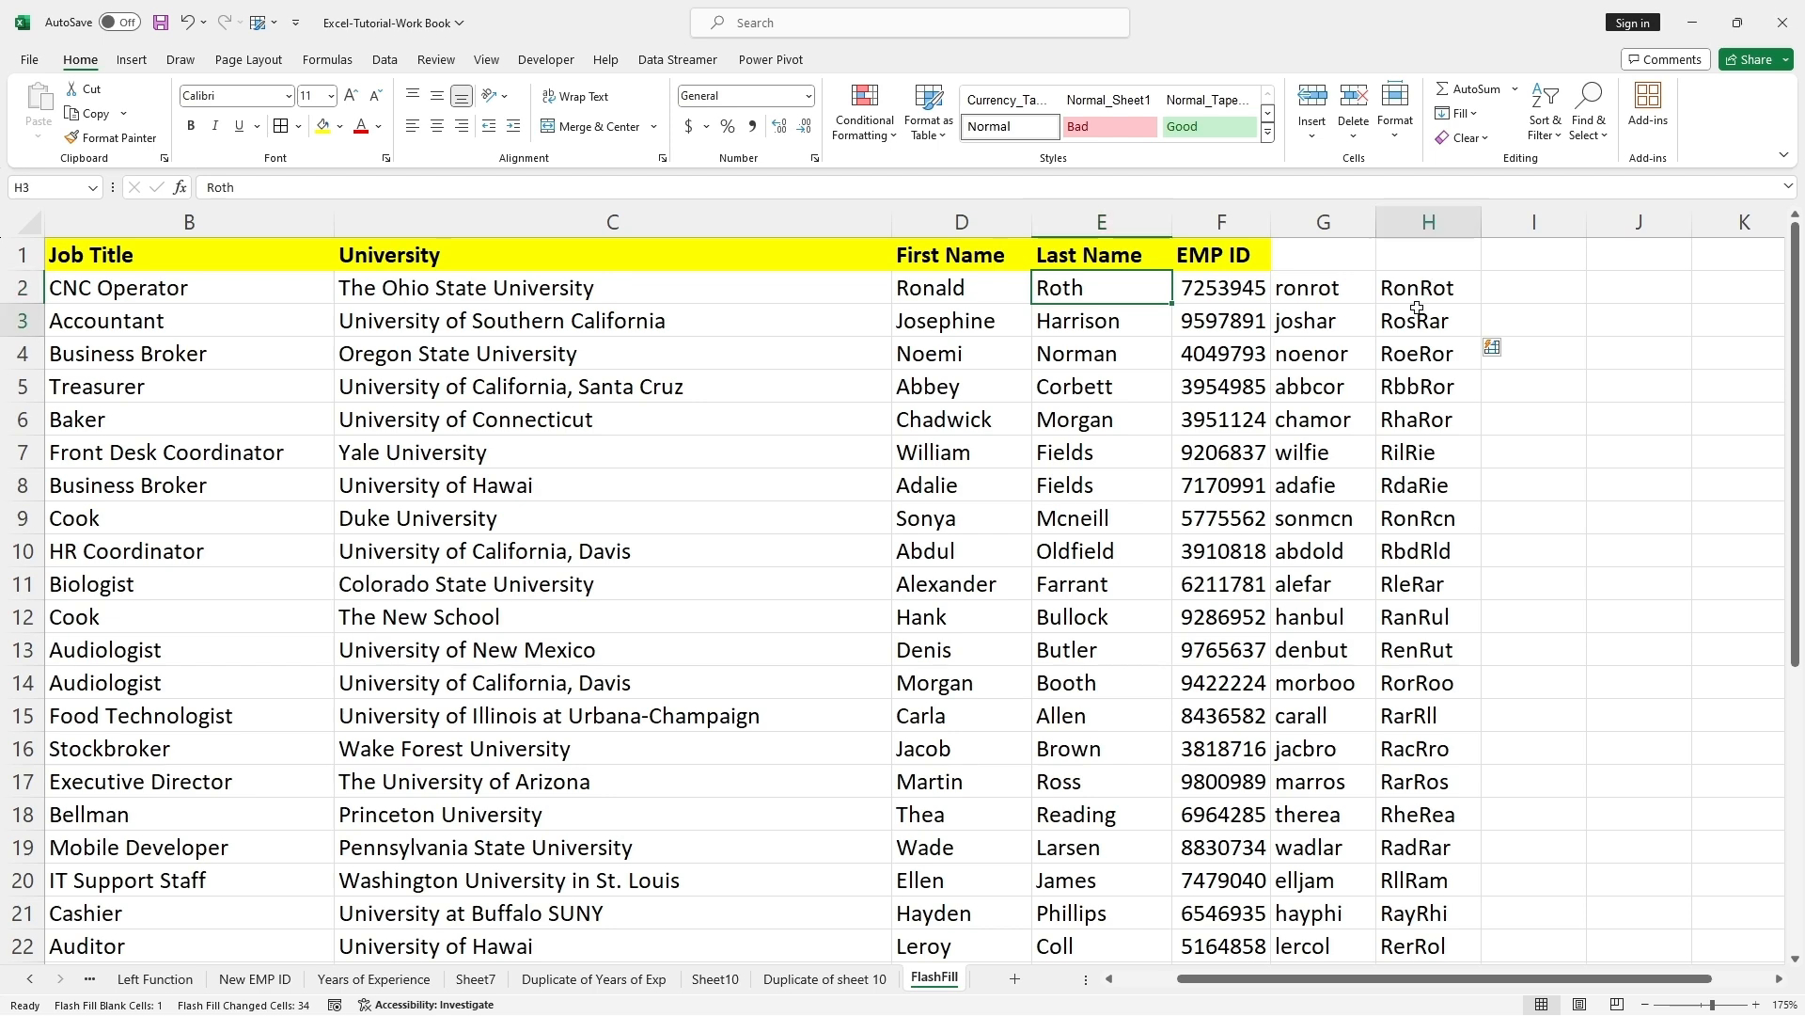
drag(1429, 288, 1420, 963)
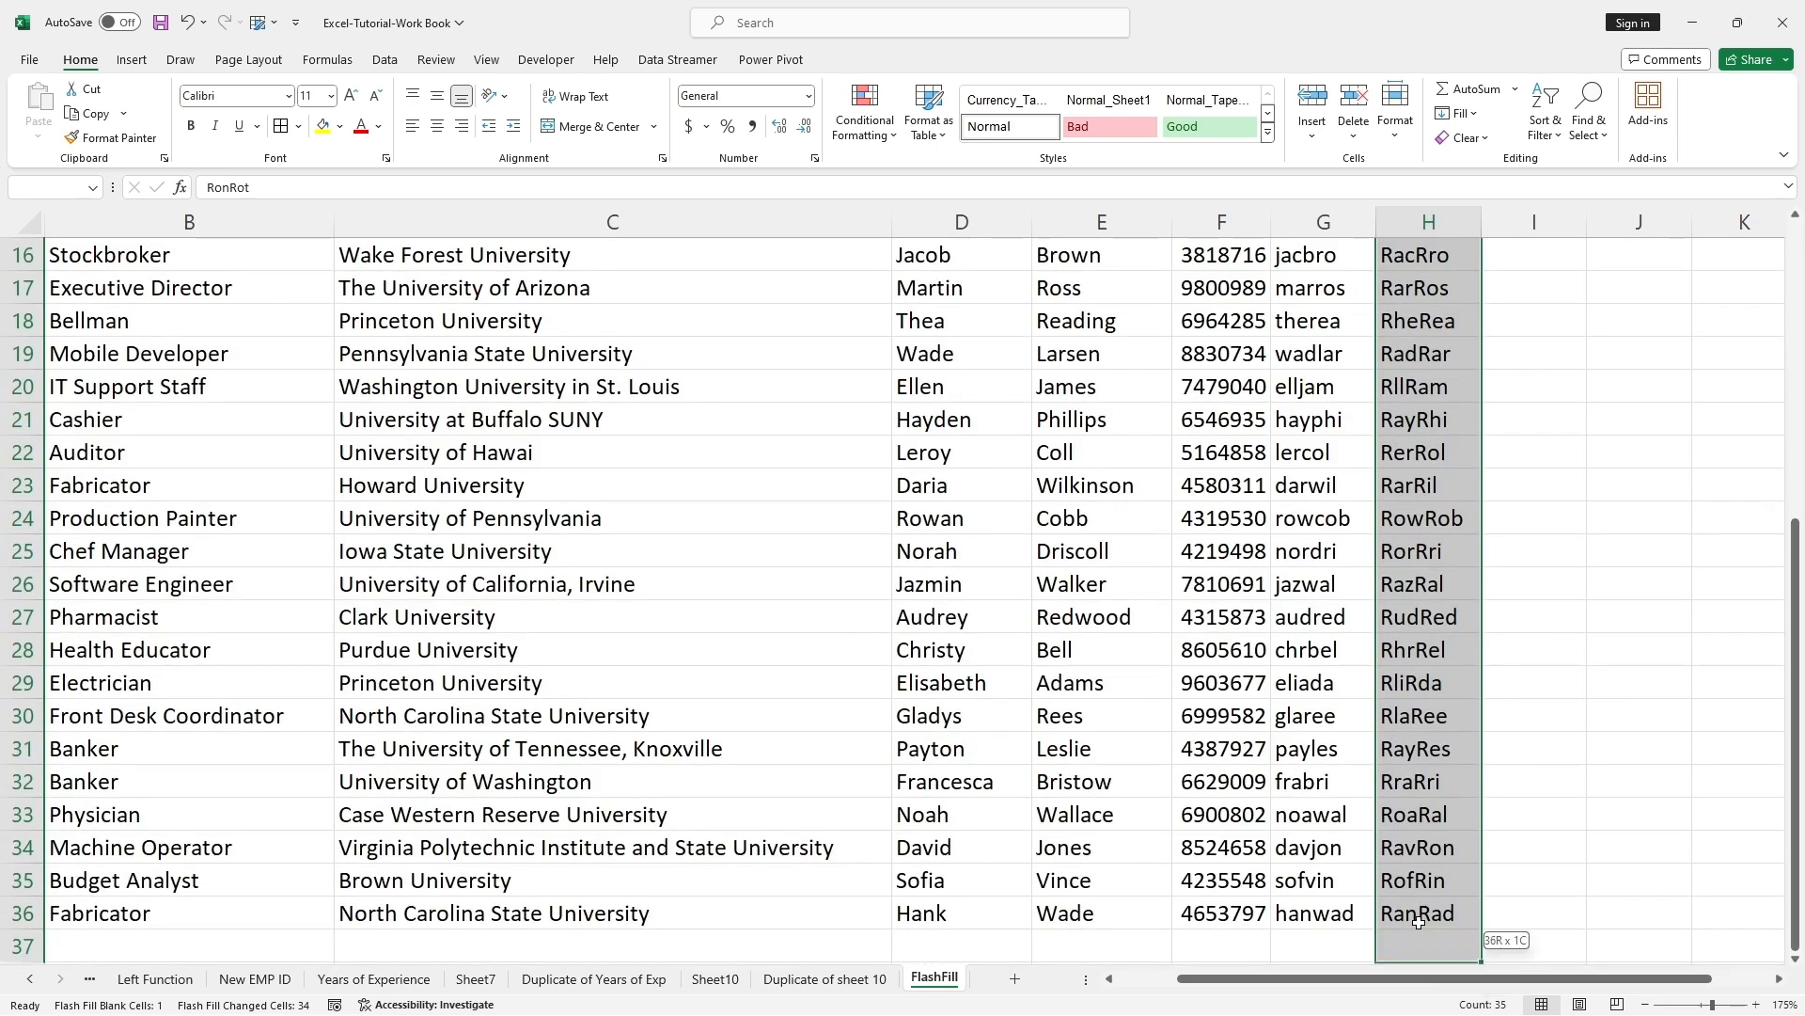
scroll(1527, 564, up, 5)
click(1527, 292)
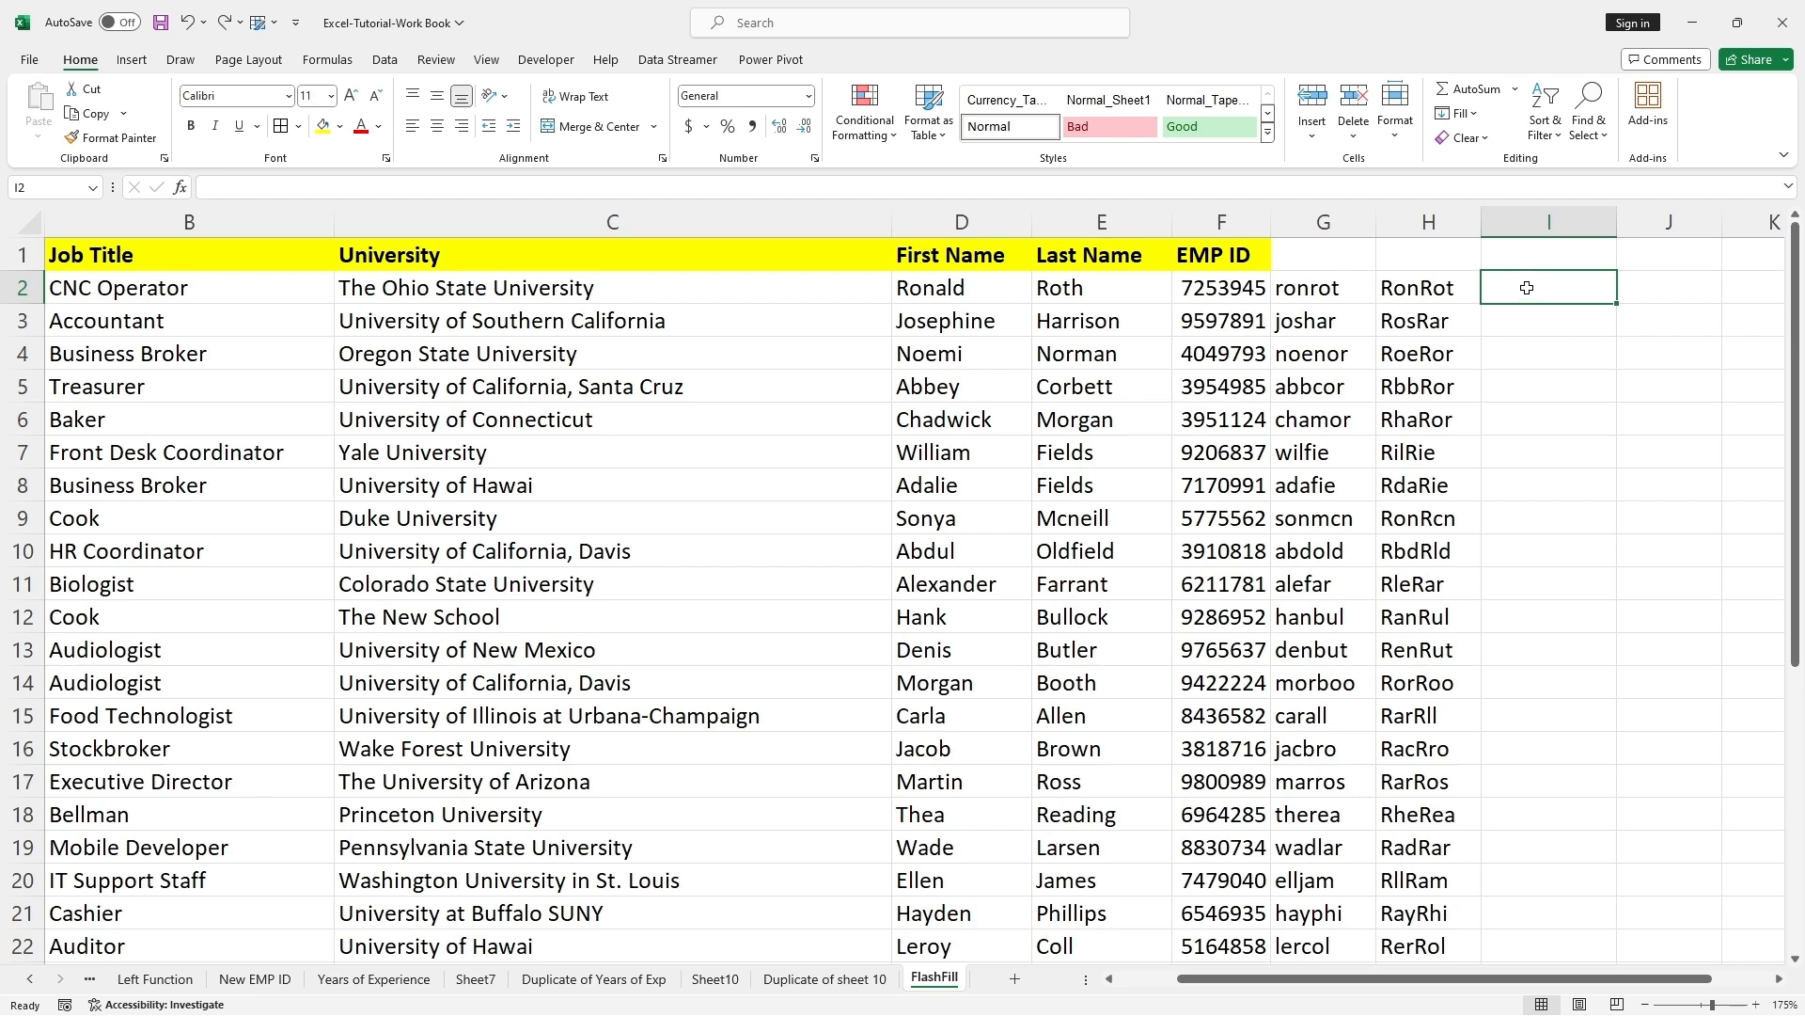
Step: Enter the row 2 employee's full name in cell I2, with a space between first and last name
click(945, 287)
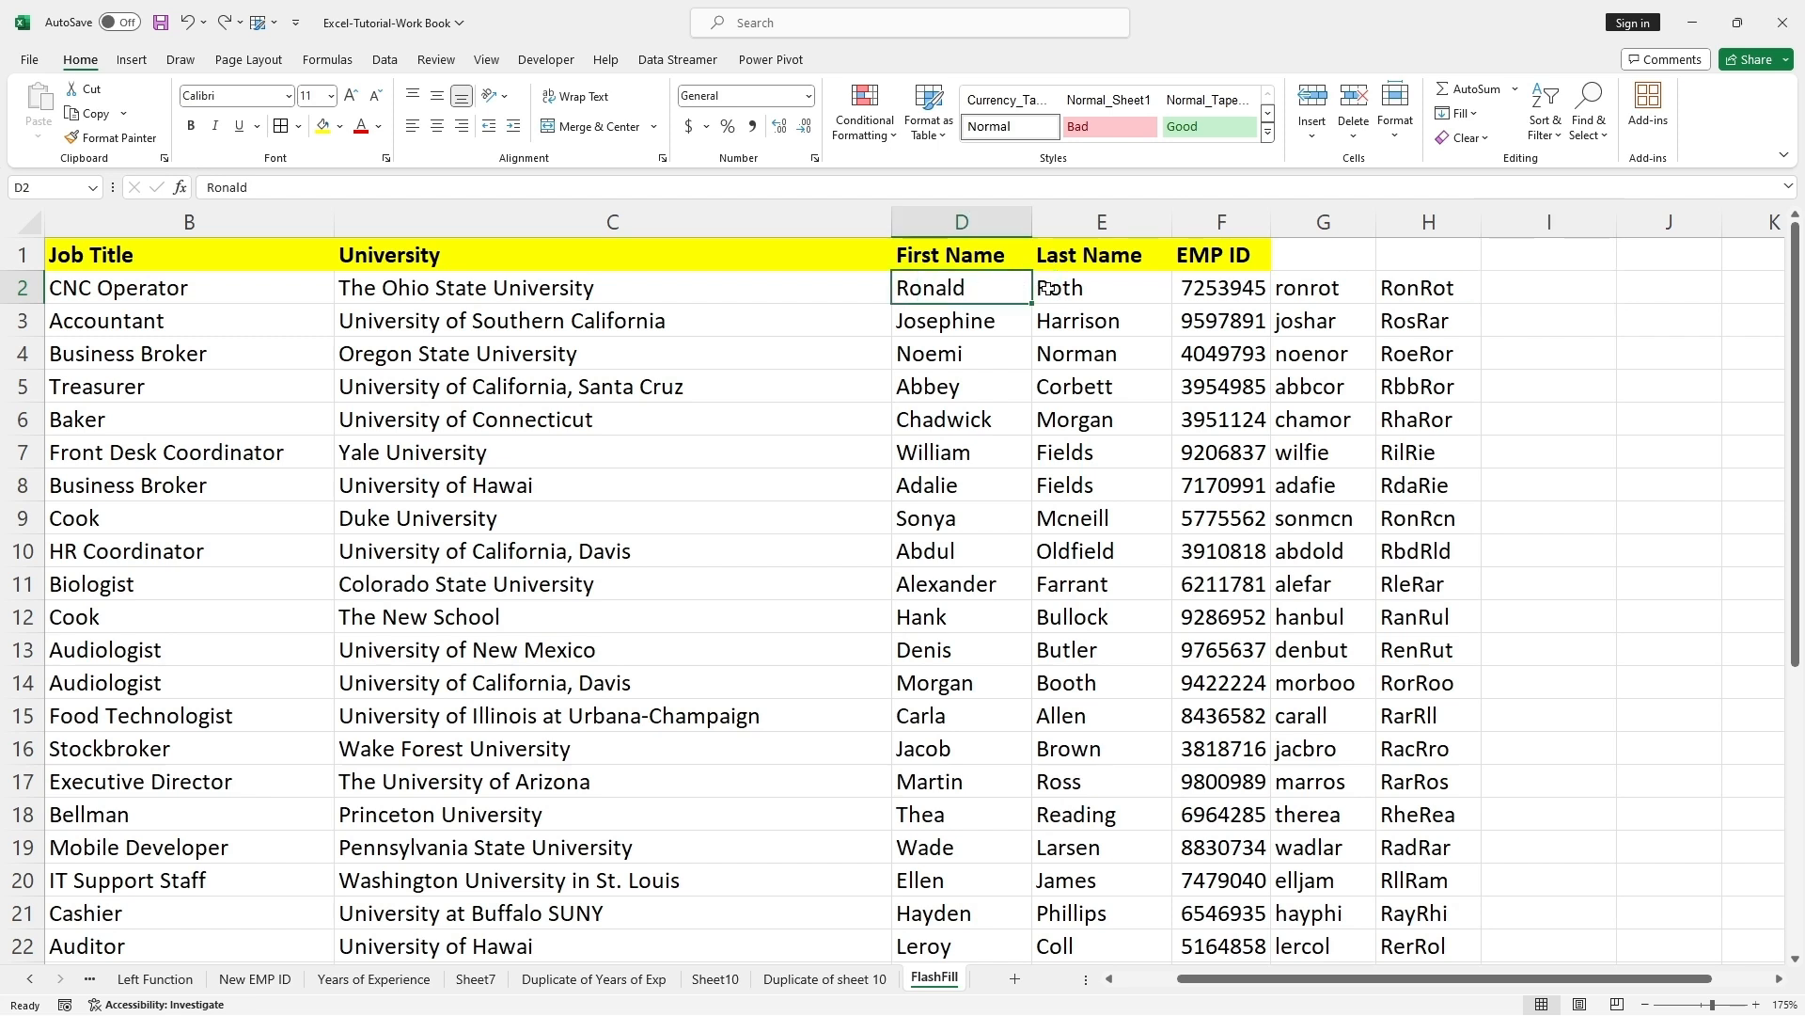
click(1527, 289)
double_click(1527, 289)
text(Ro)
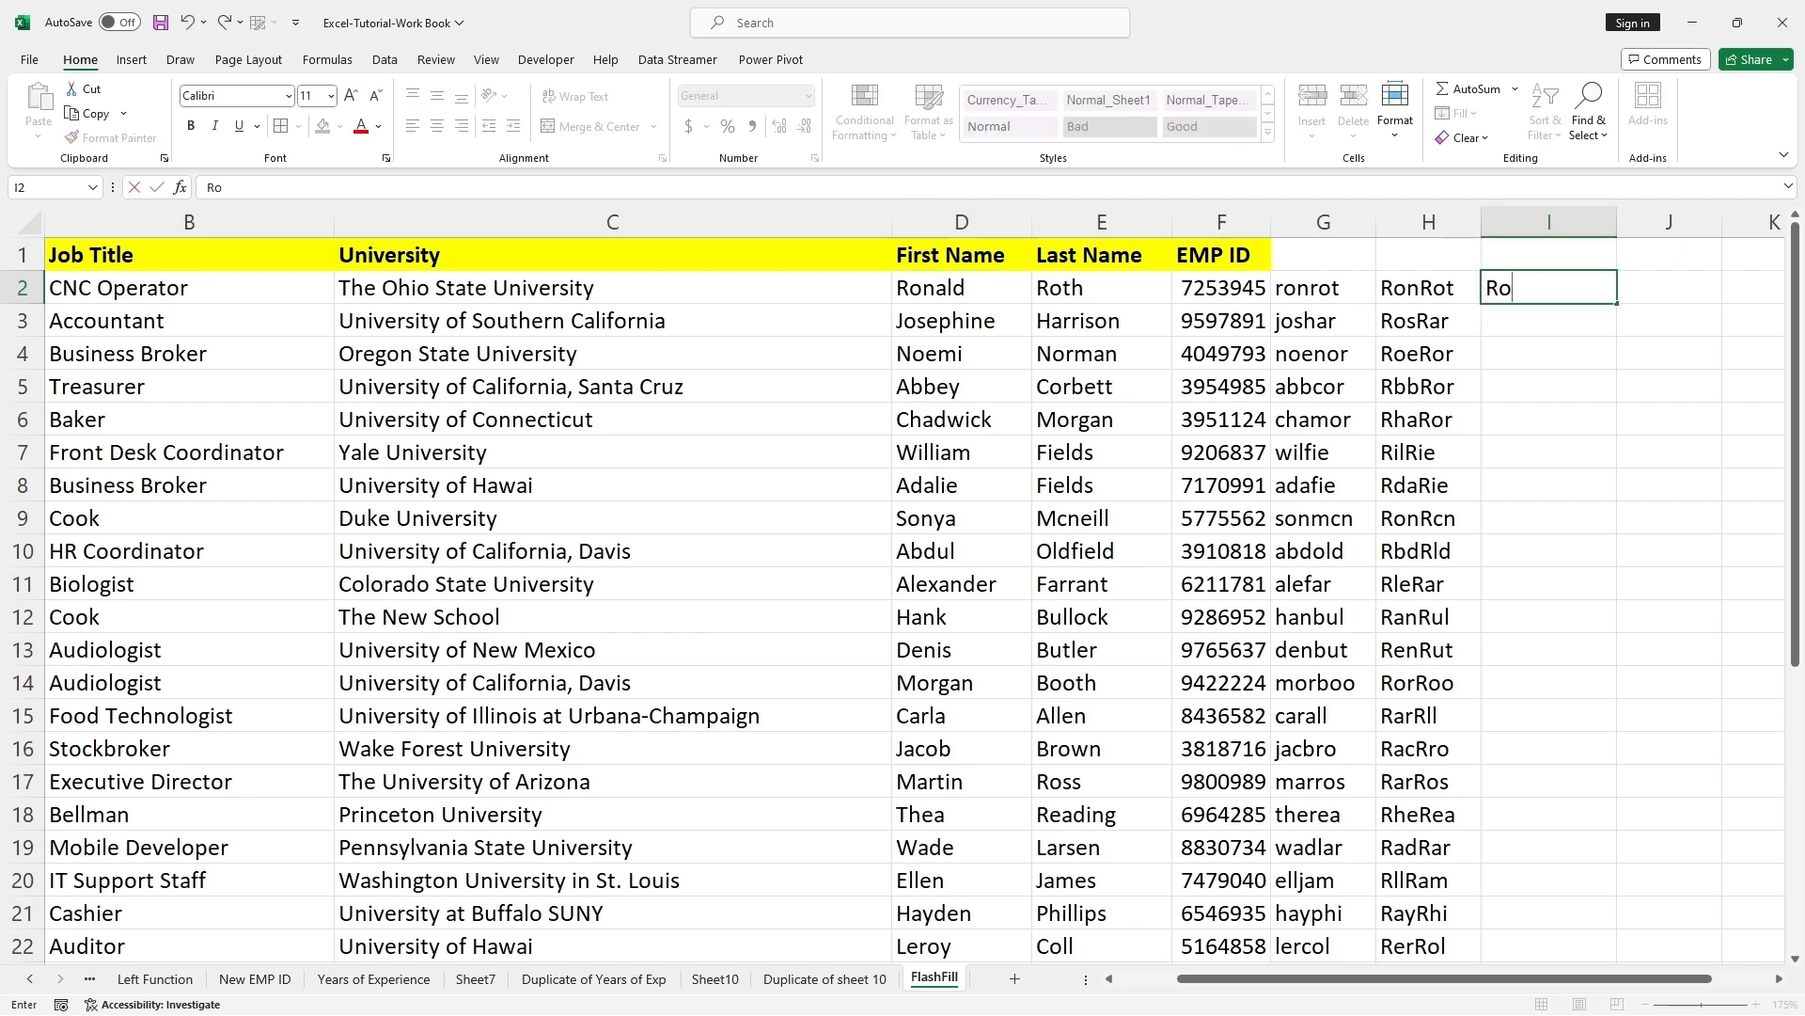
text(nald Roth)
click(1610, 376)
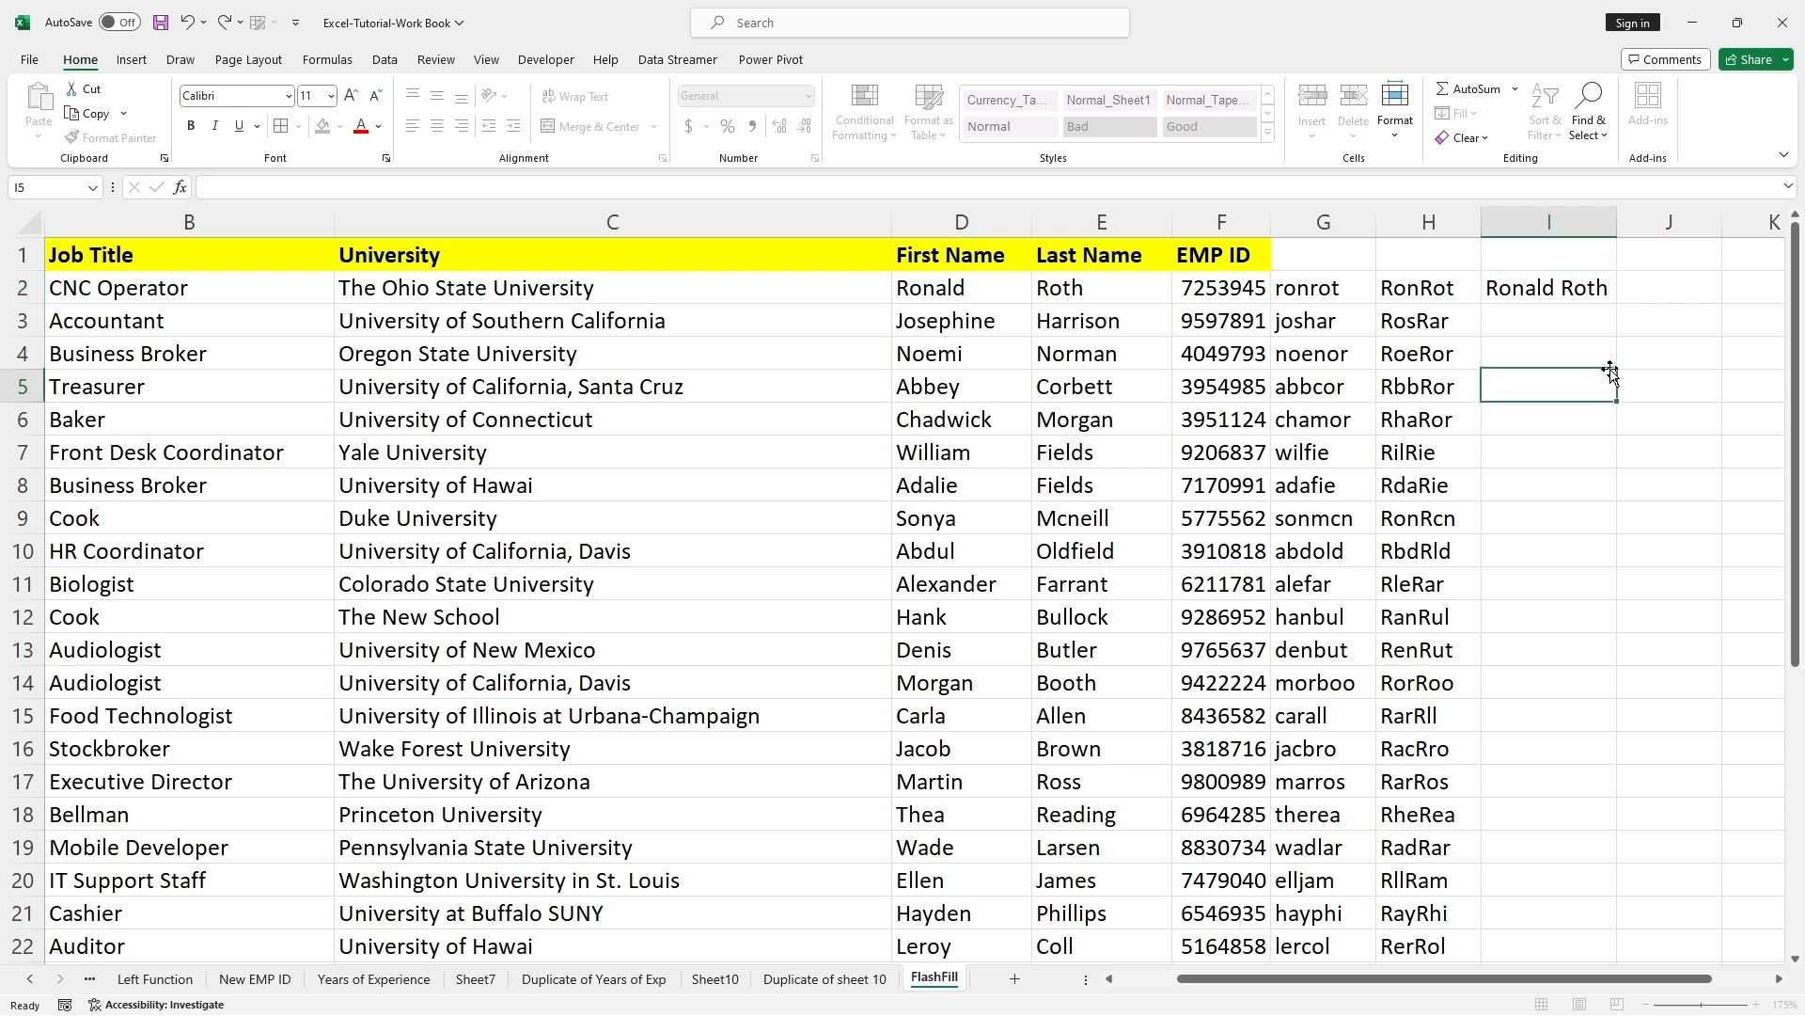
click(1593, 299)
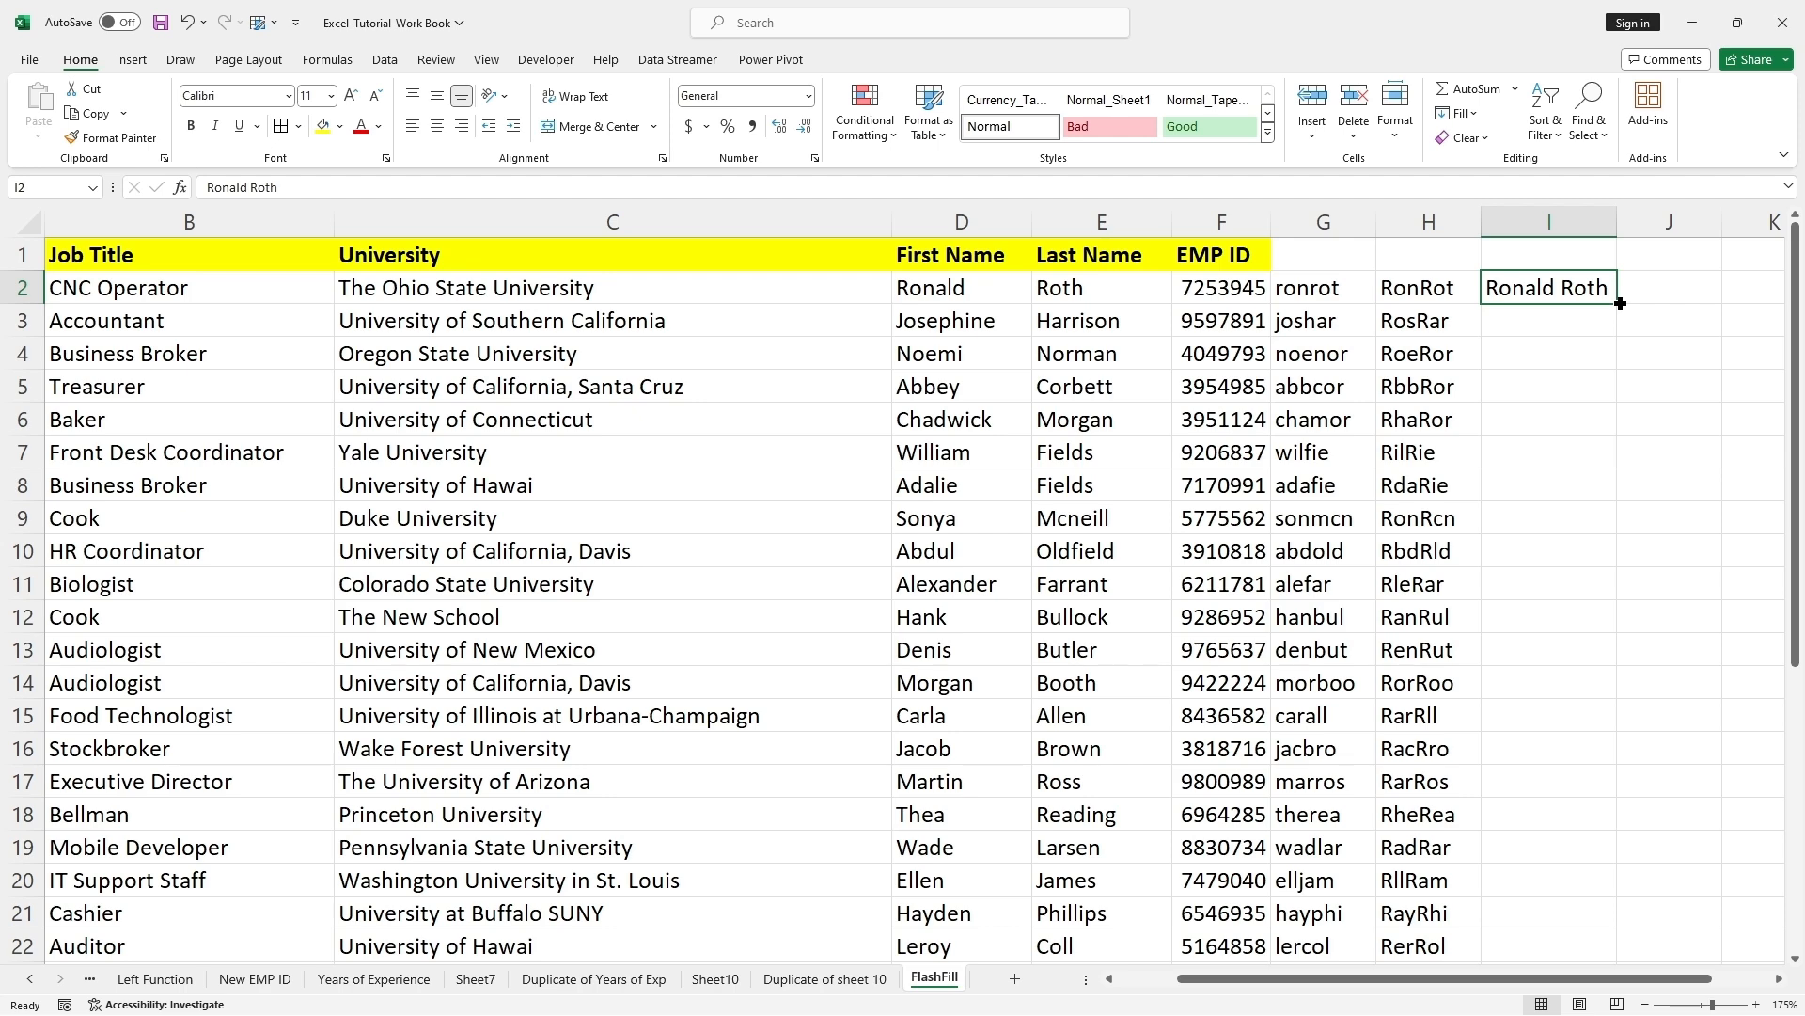
Step: Auto-fill the full name from cell I2 down column I to the last record in row 36
double_click(1621, 303)
scroll(1628, 483, down, 7)
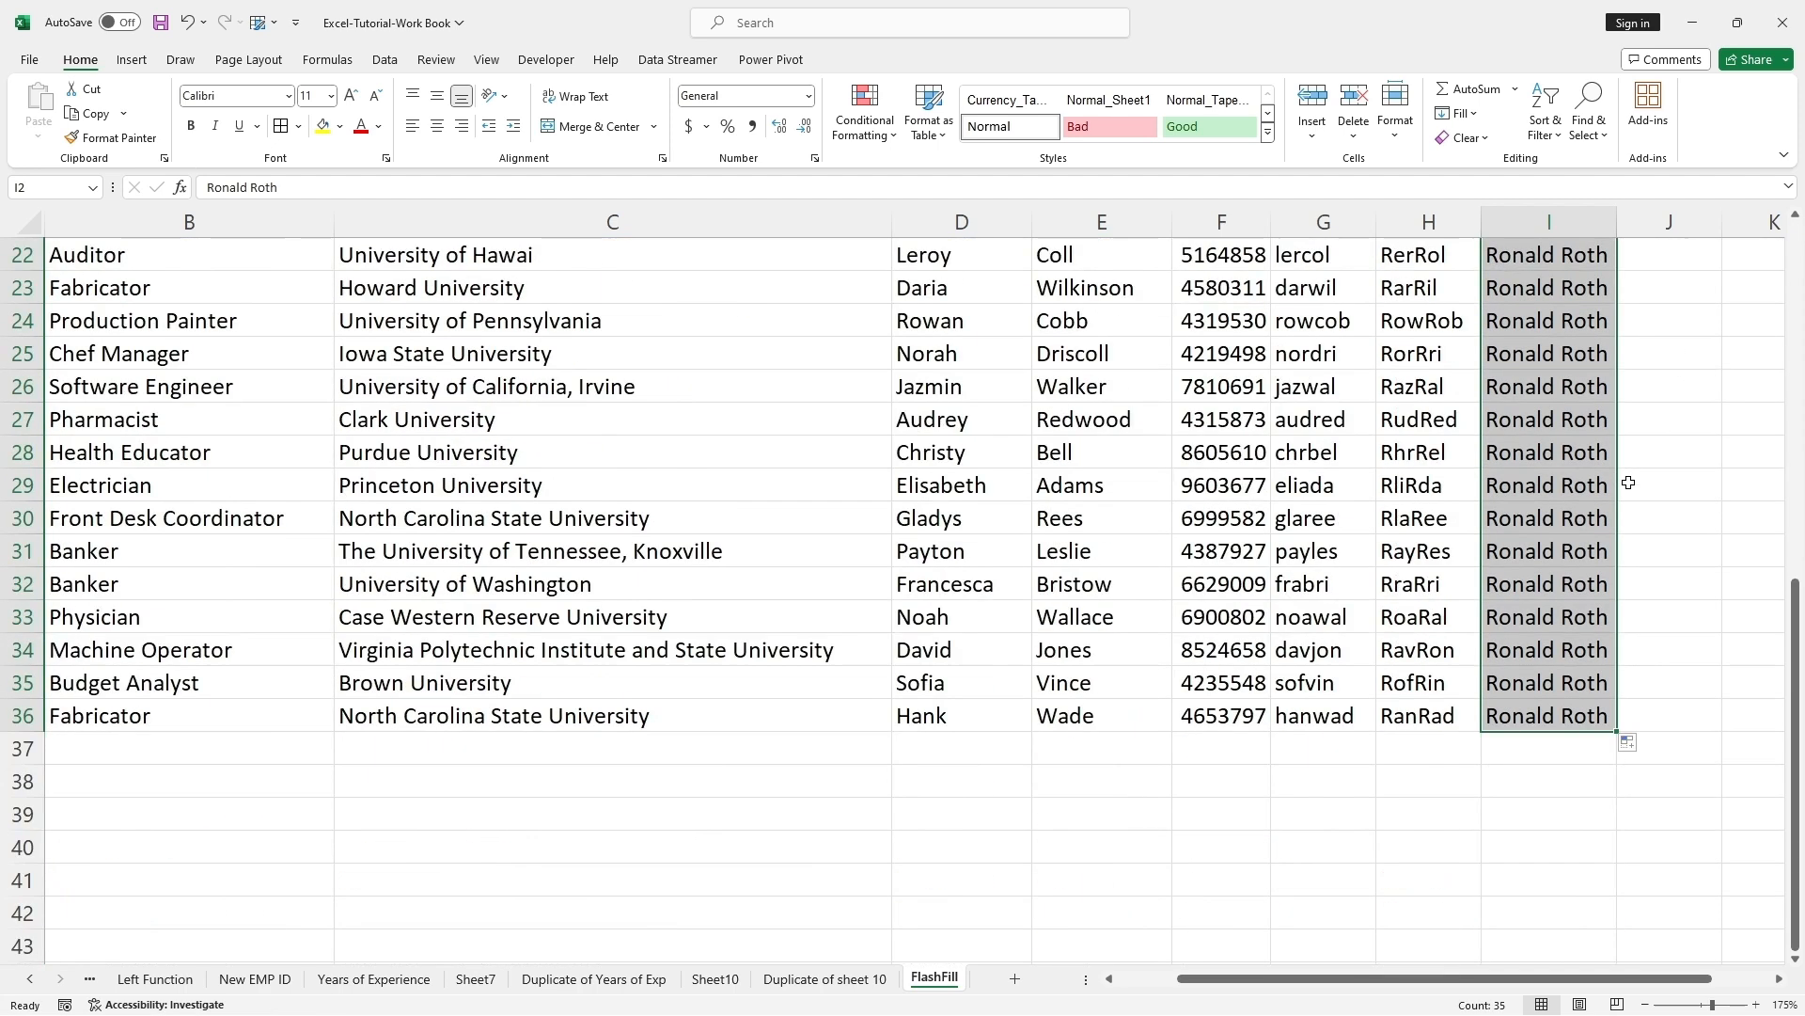
scroll(1629, 482, up, 7)
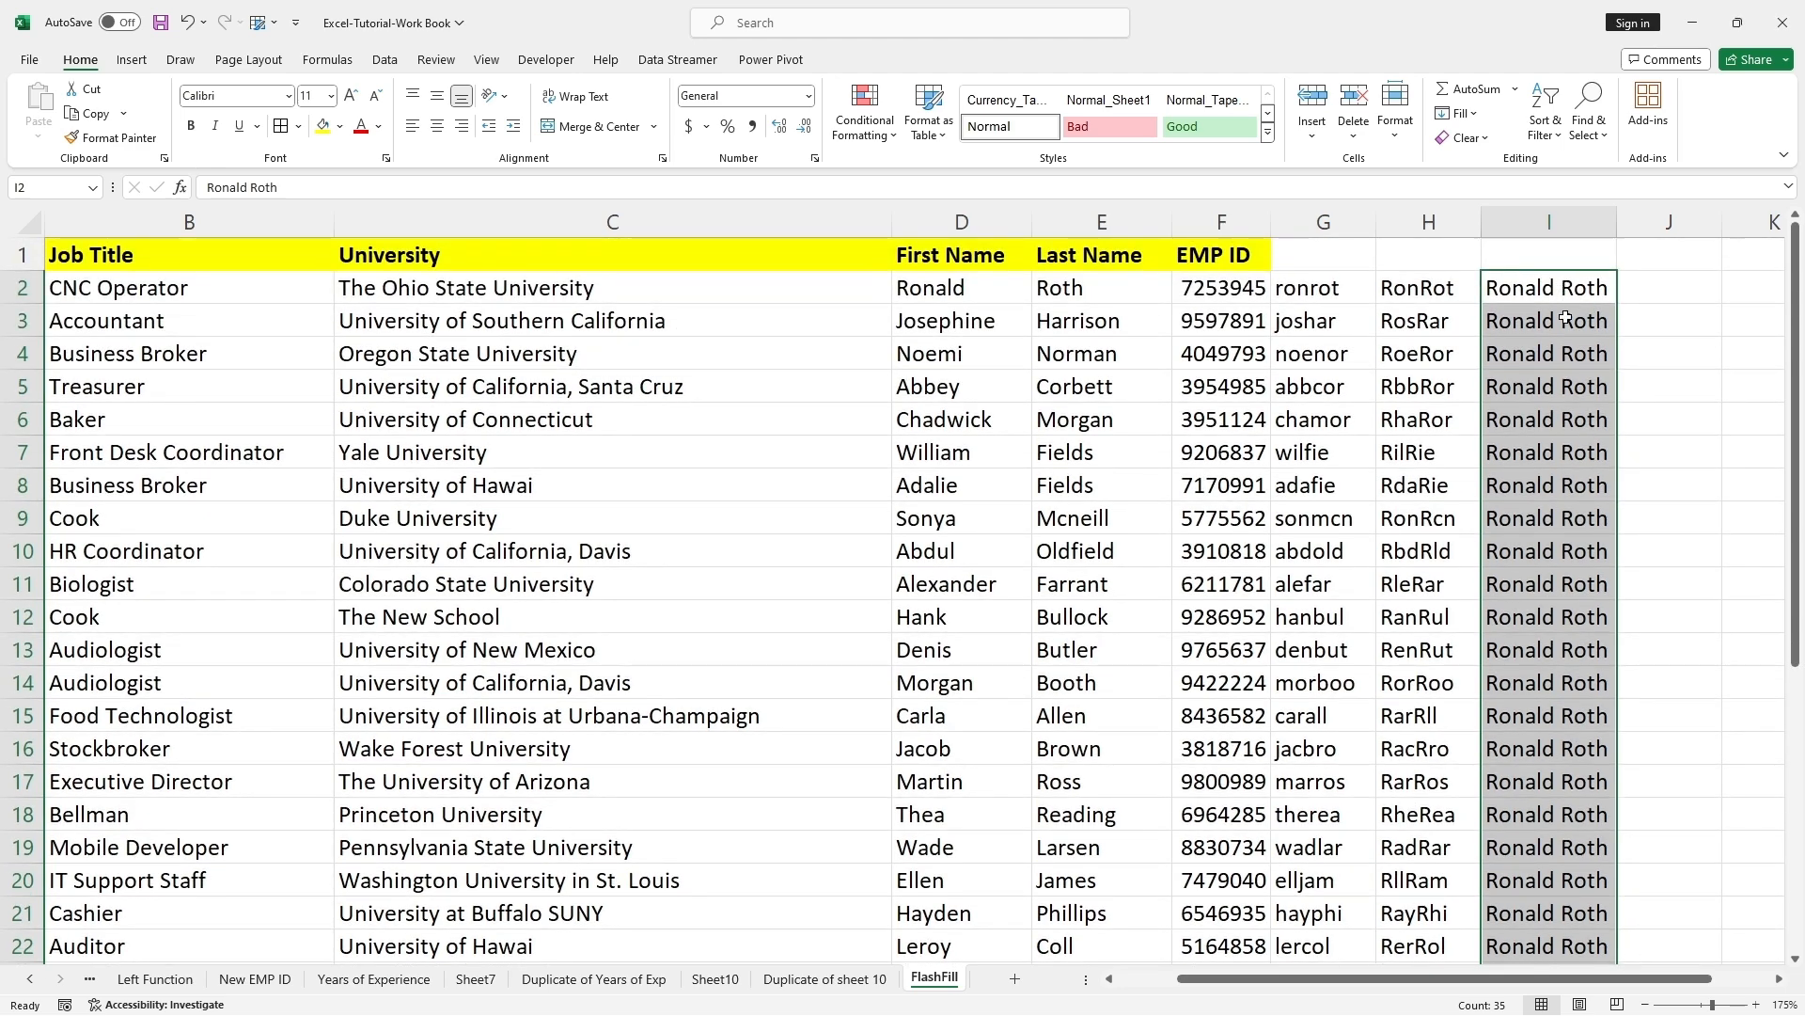
scroll(1565, 310, down, 6)
scroll(1580, 592, down, 2)
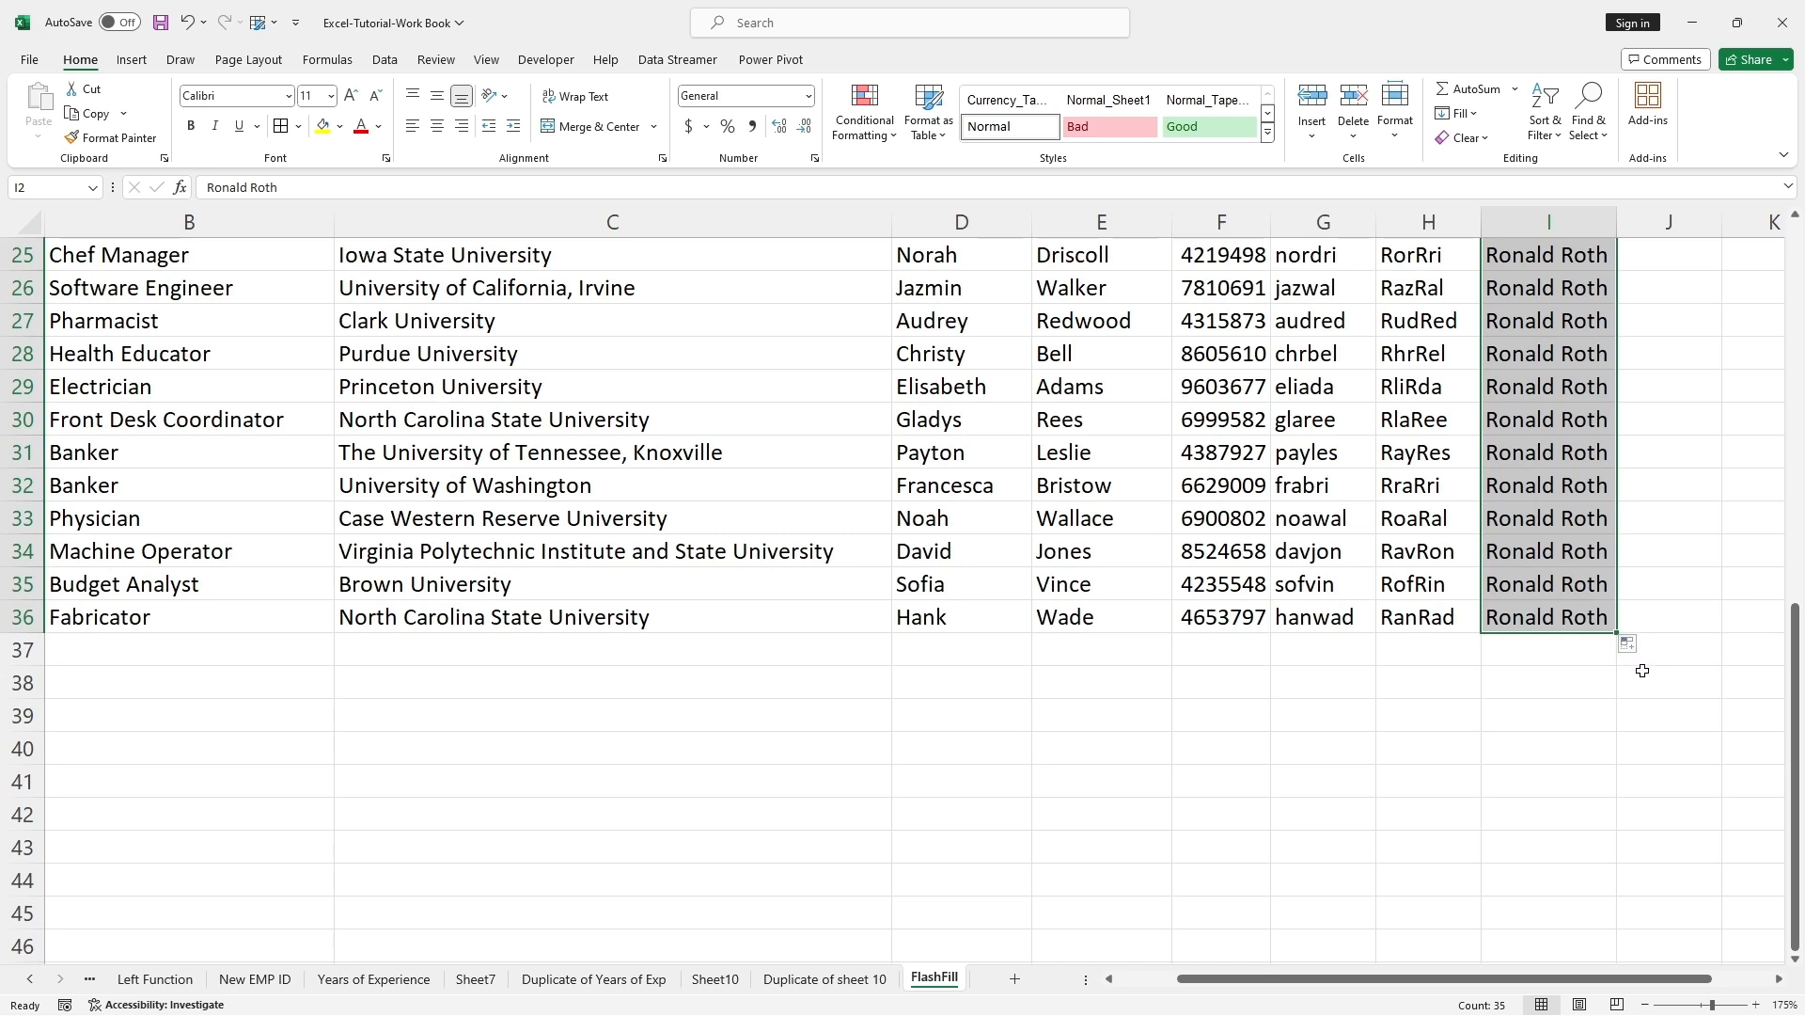
Step: Change the auto-fill option for column I to Flash Fill so each row combines its own first and last name
drag(1604, 619, 1677, 688)
key(Escape)
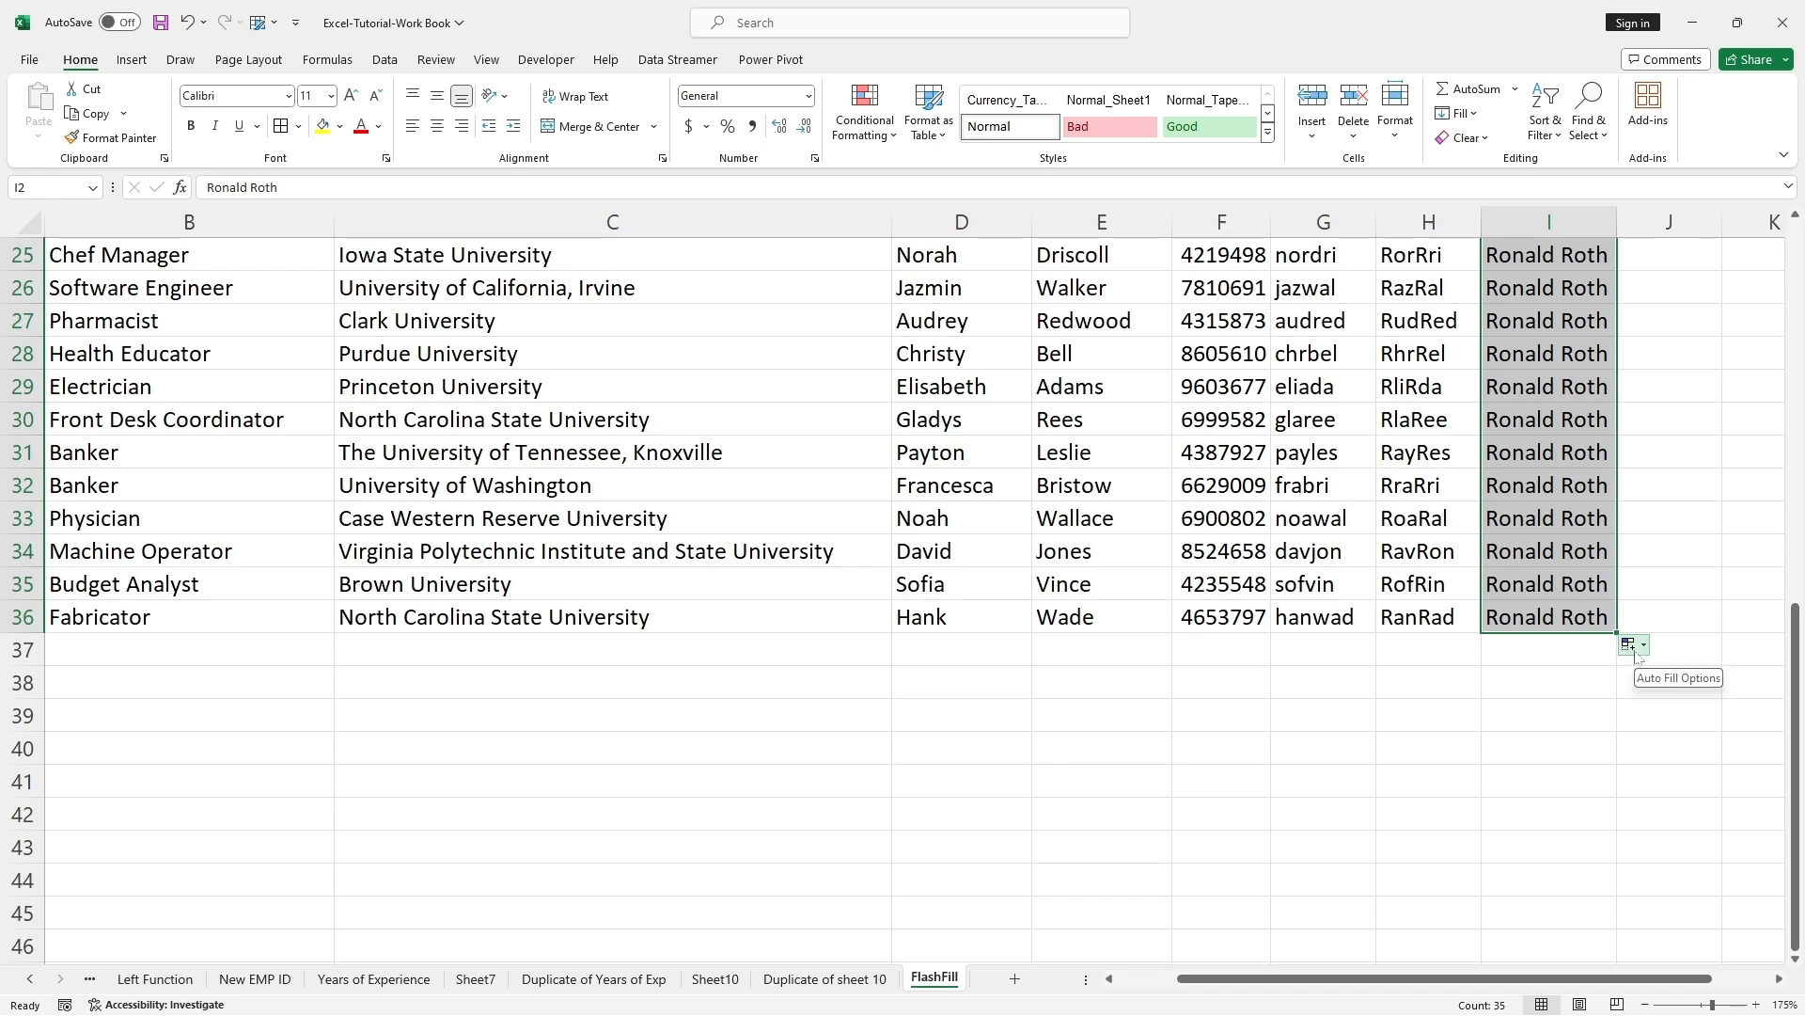
click(1643, 649)
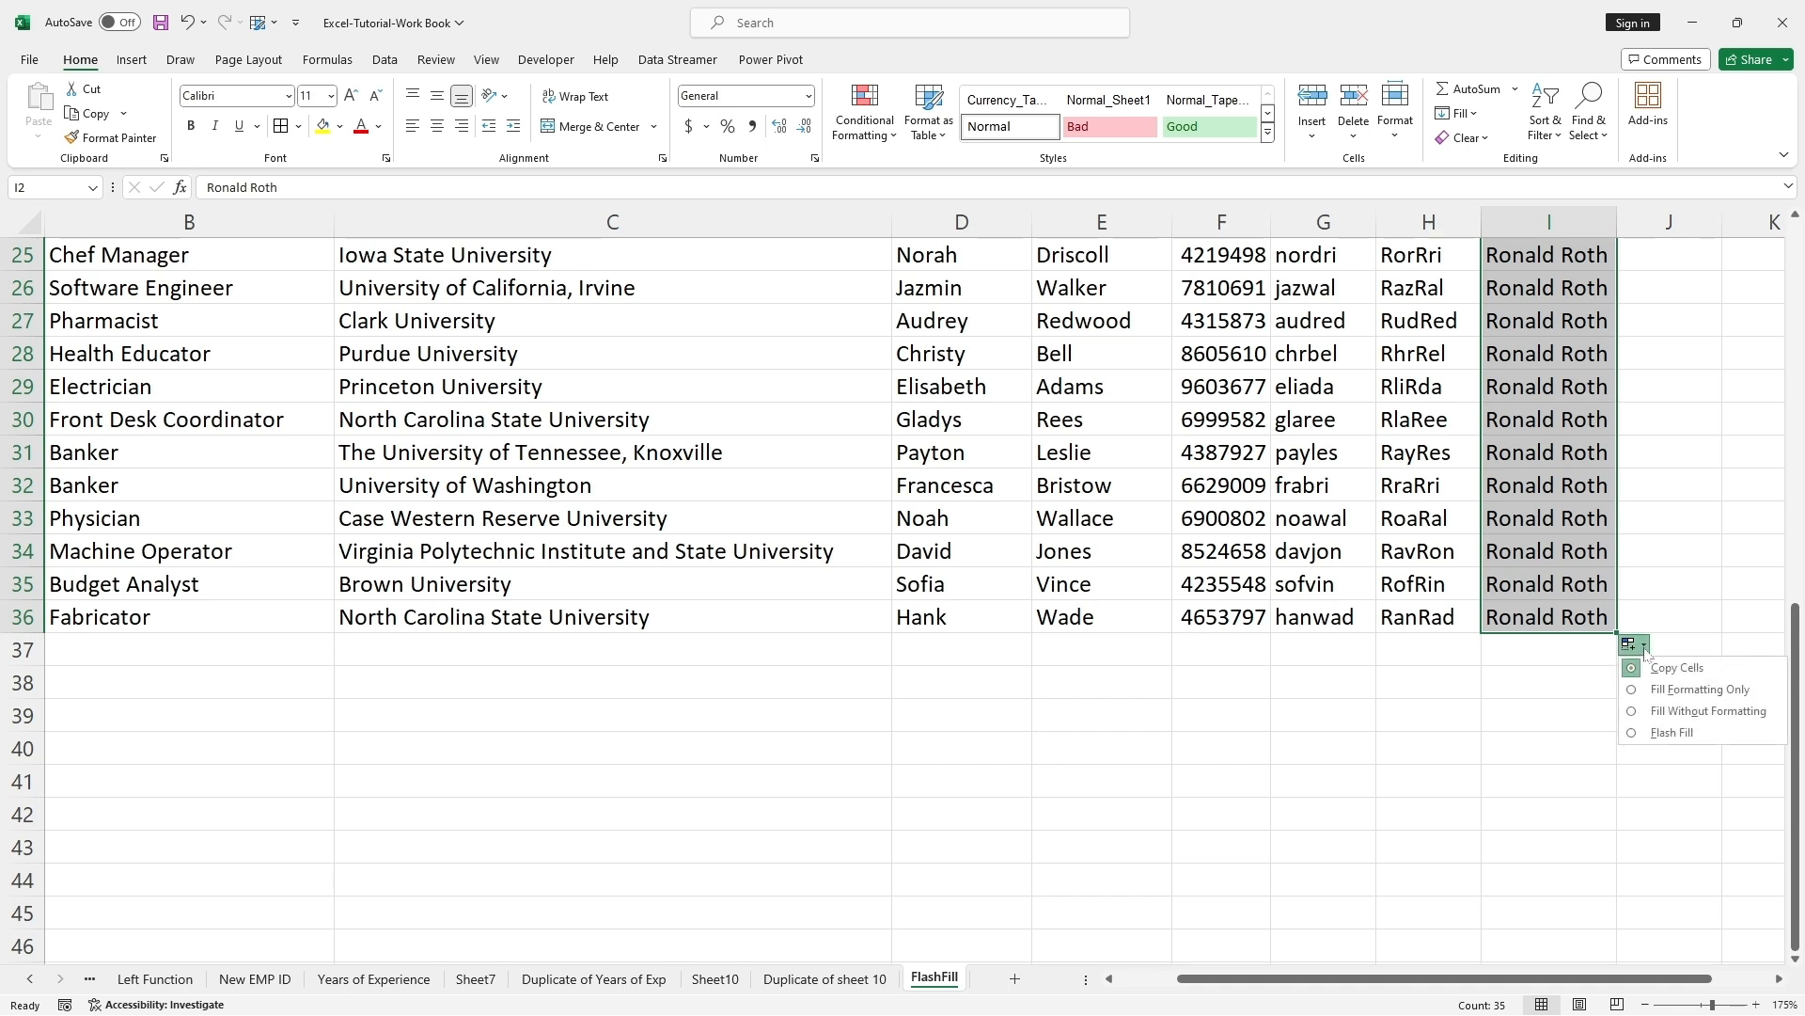
click(1637, 733)
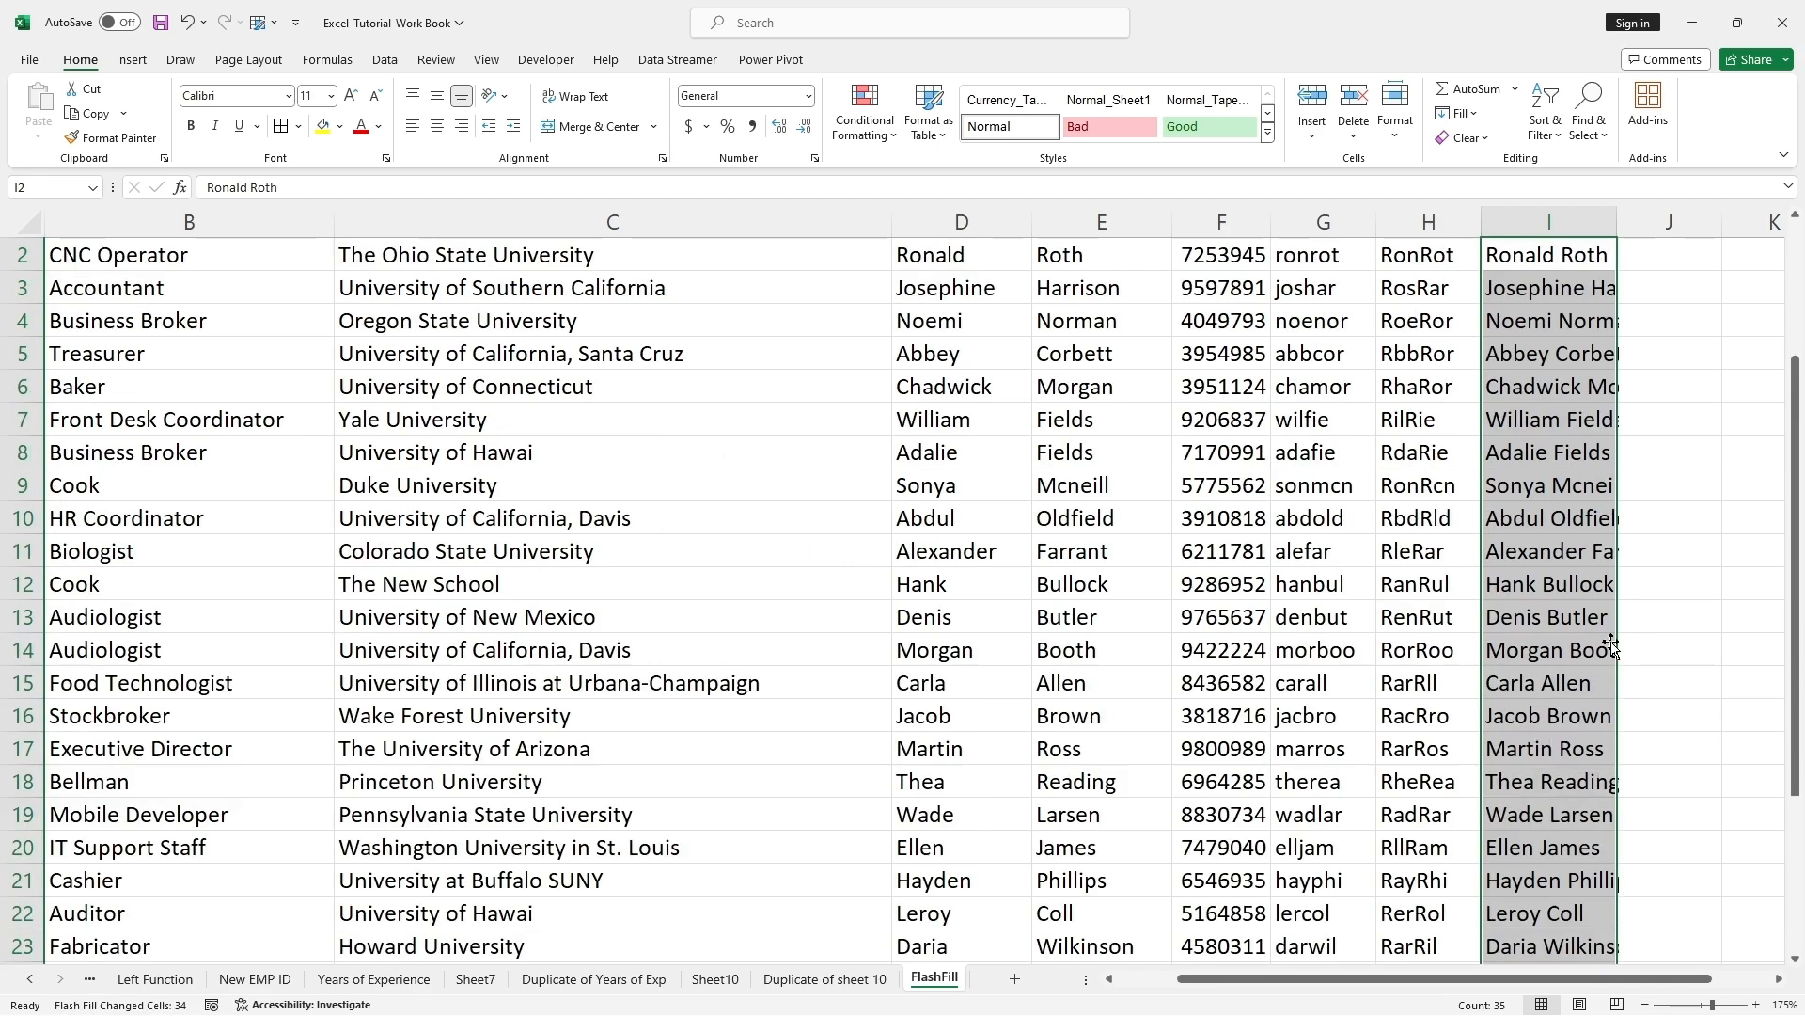
Step: Auto-fit the width of column I to its contents and review the combined full names down to the last record
double_click(1618, 226)
scroll(938, 297, up, 1)
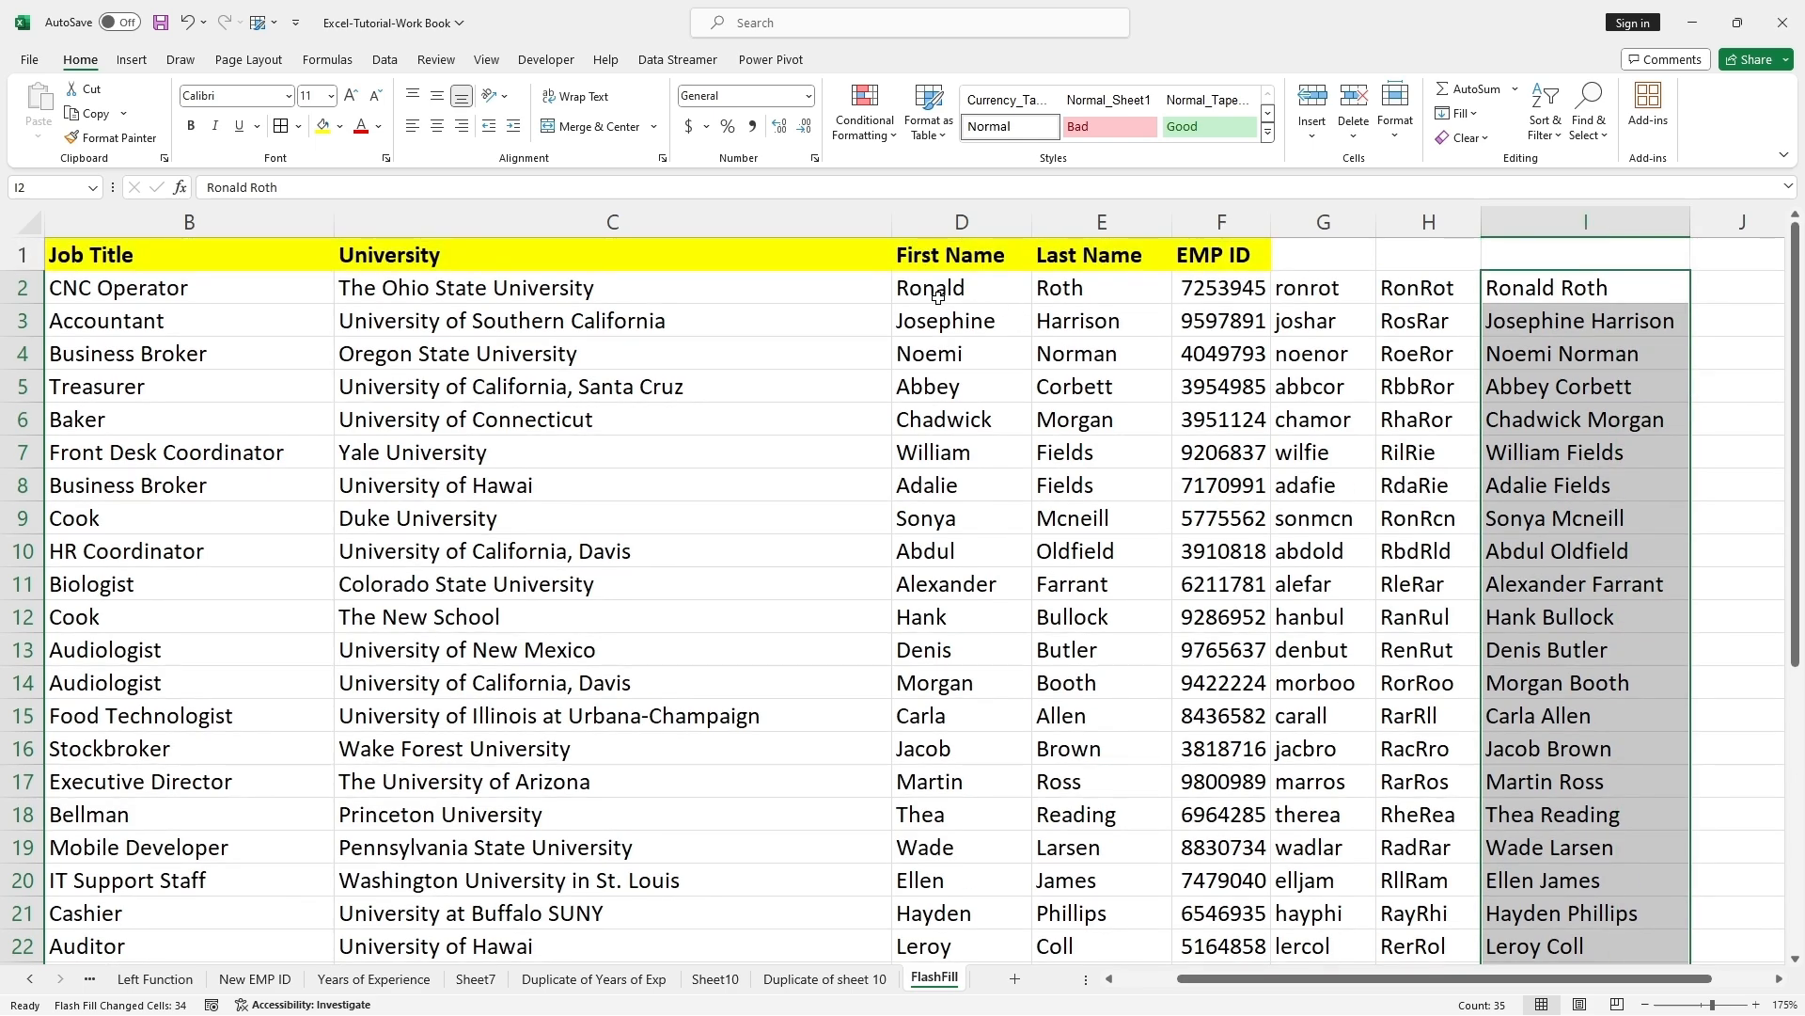
scroll(1006, 372, down, 5)
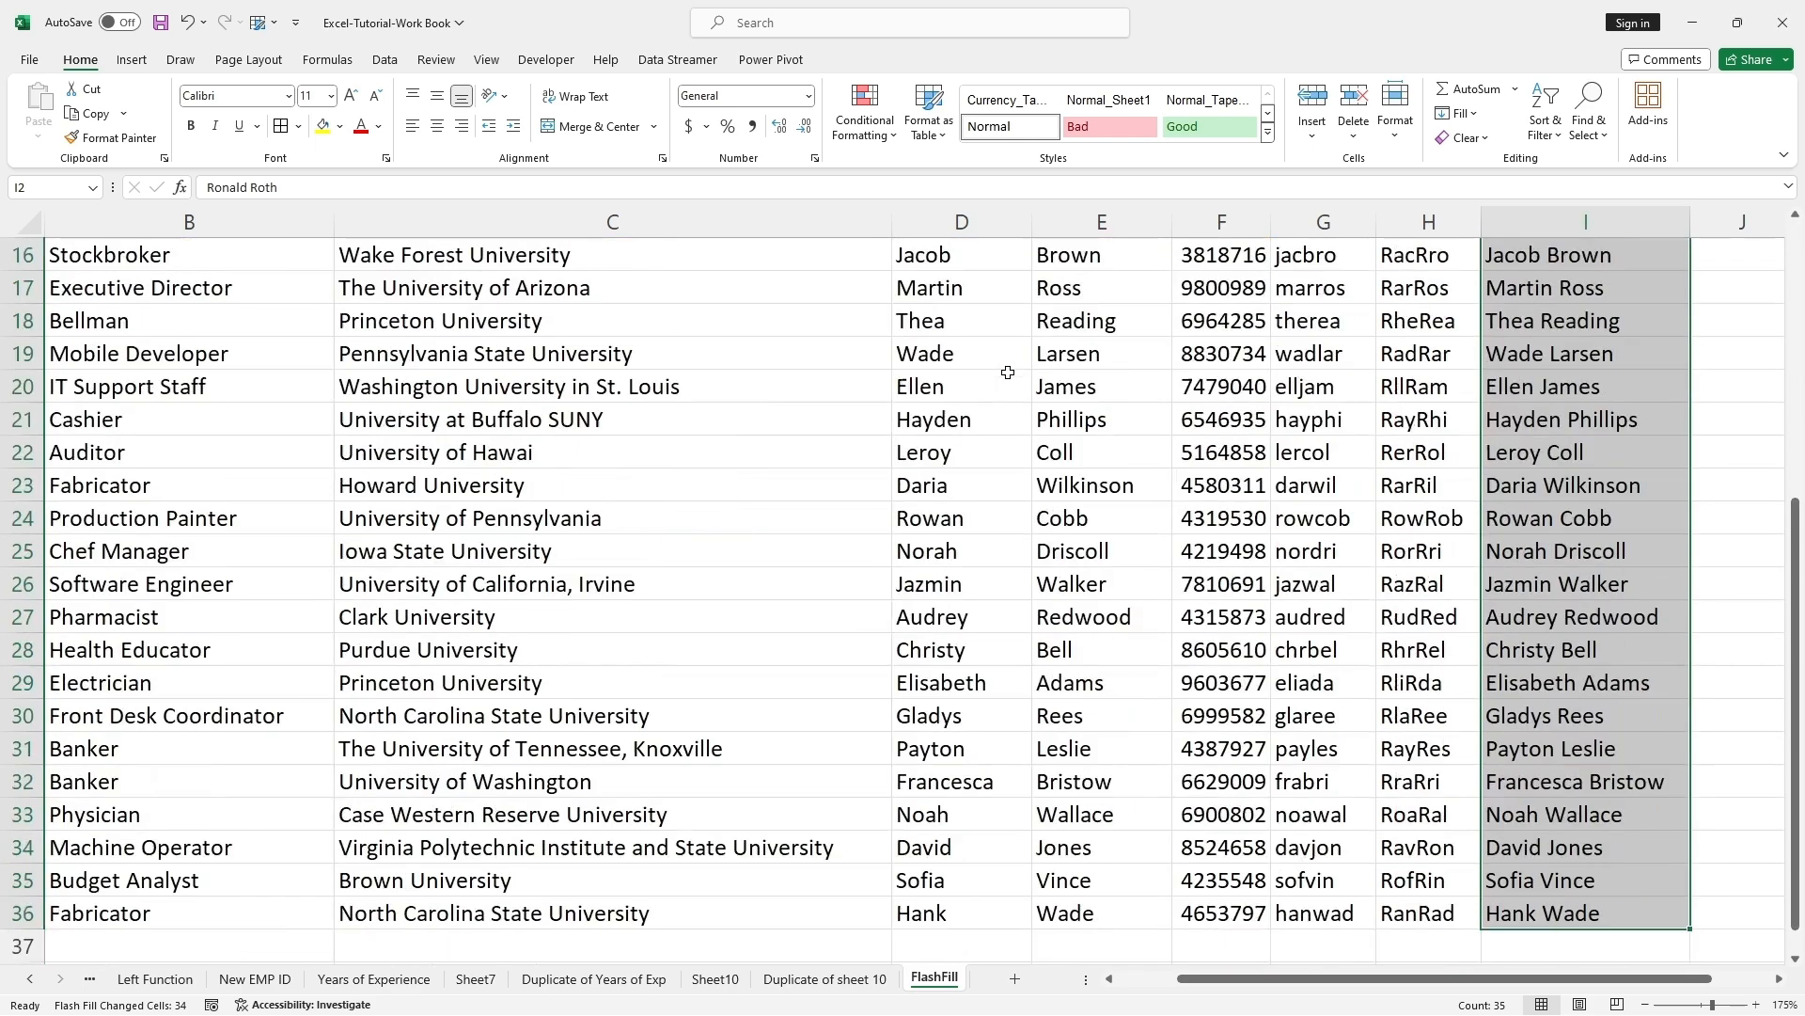
scroll(1008, 372, down, 1)
scroll(1008, 373, up, 6)
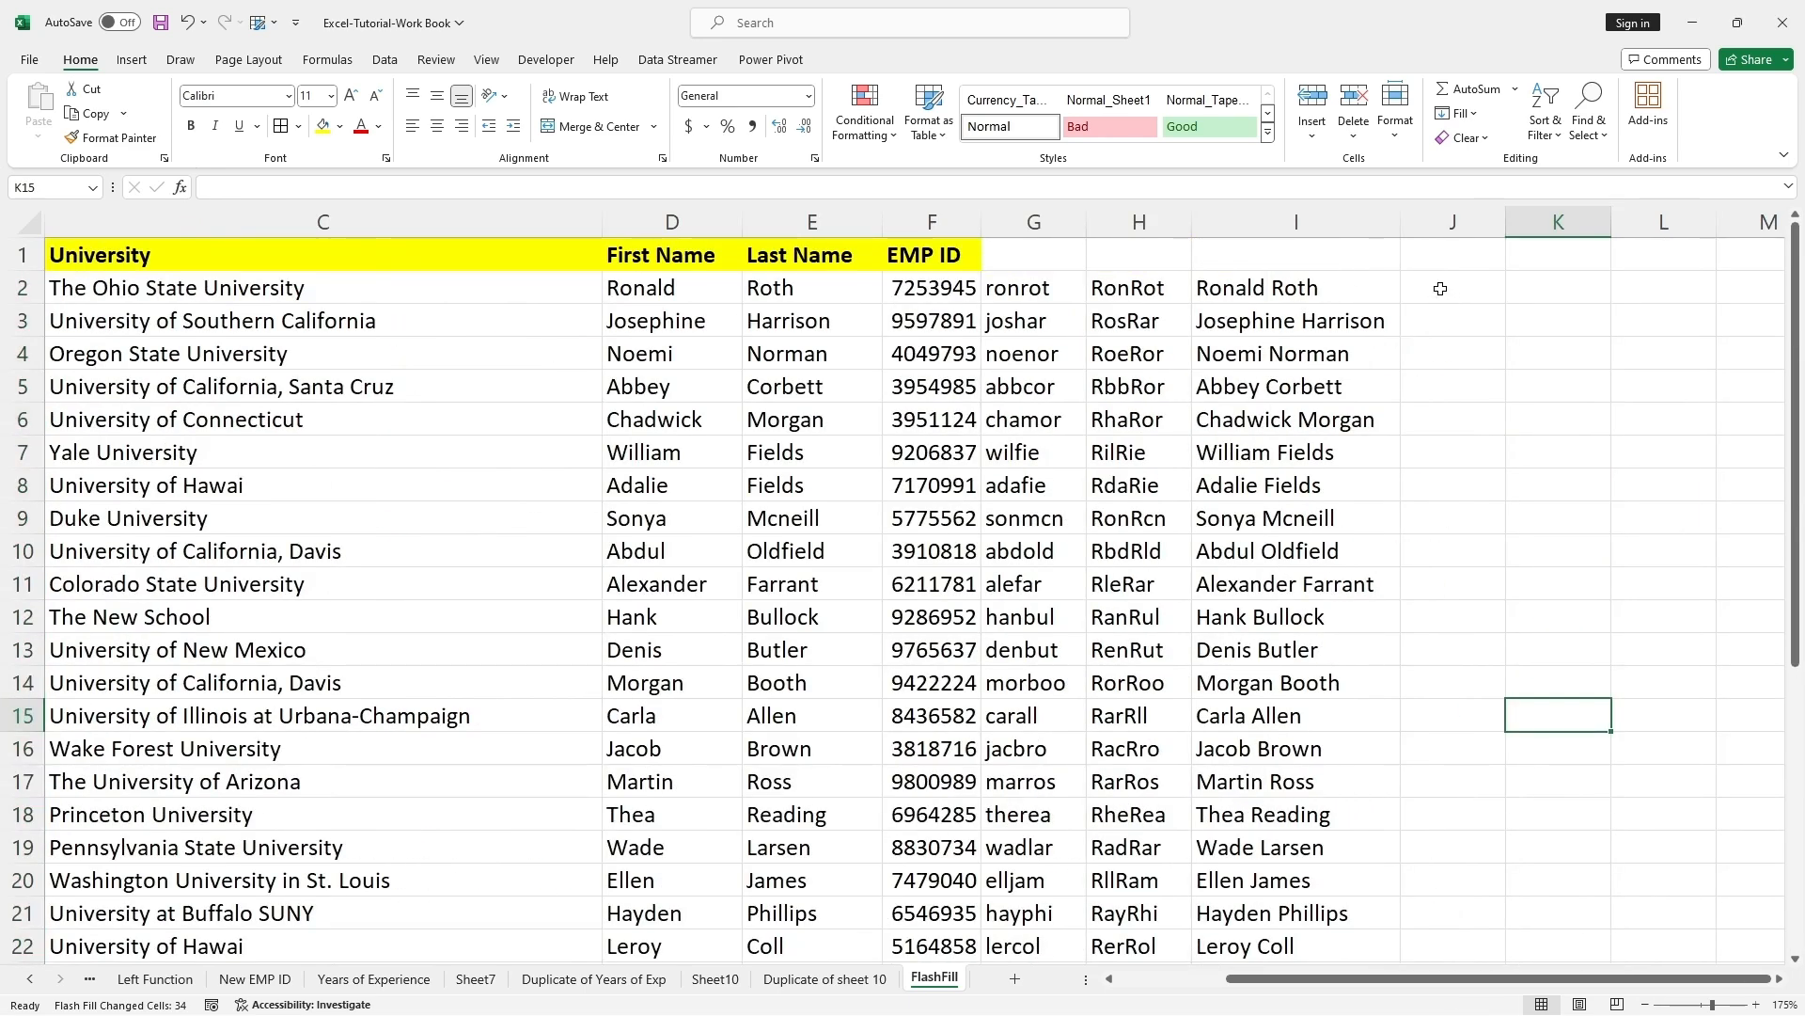
Step: Enter the row 2 employee's full name in cell J2, with a space between first and last name
click(1441, 289)
text(Rona)
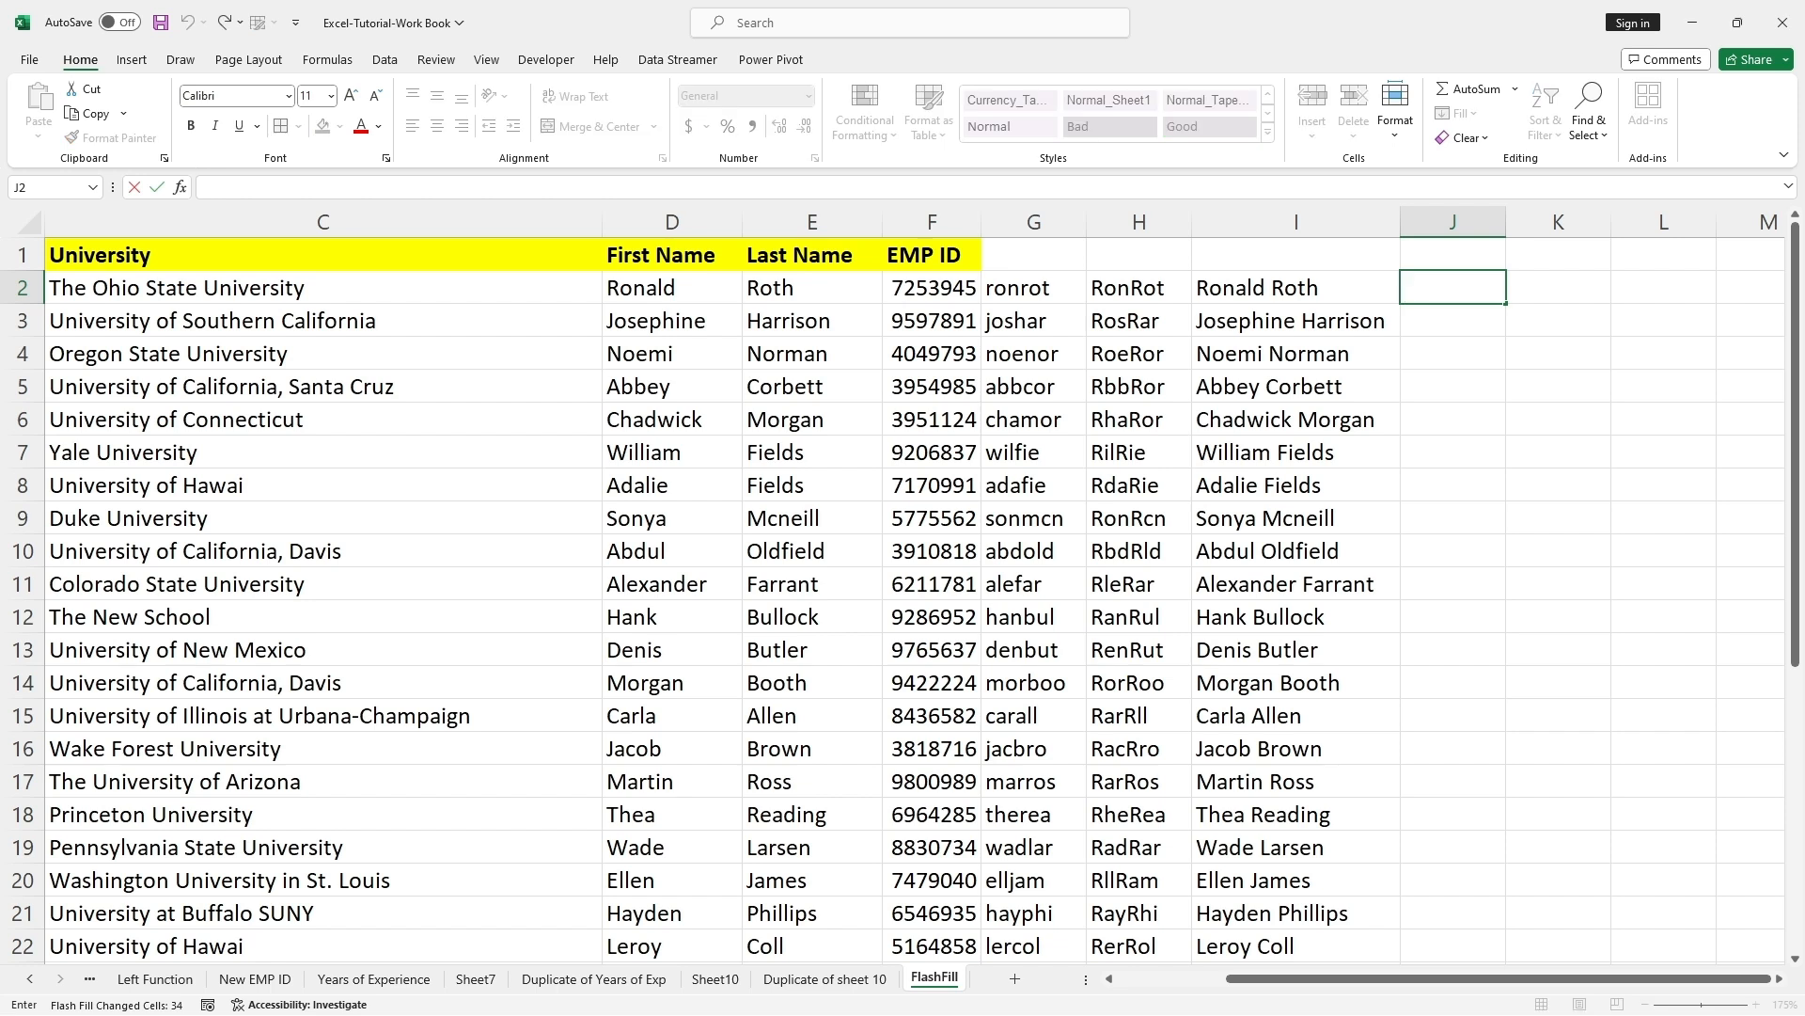
text(ld Roth)
click(1563, 396)
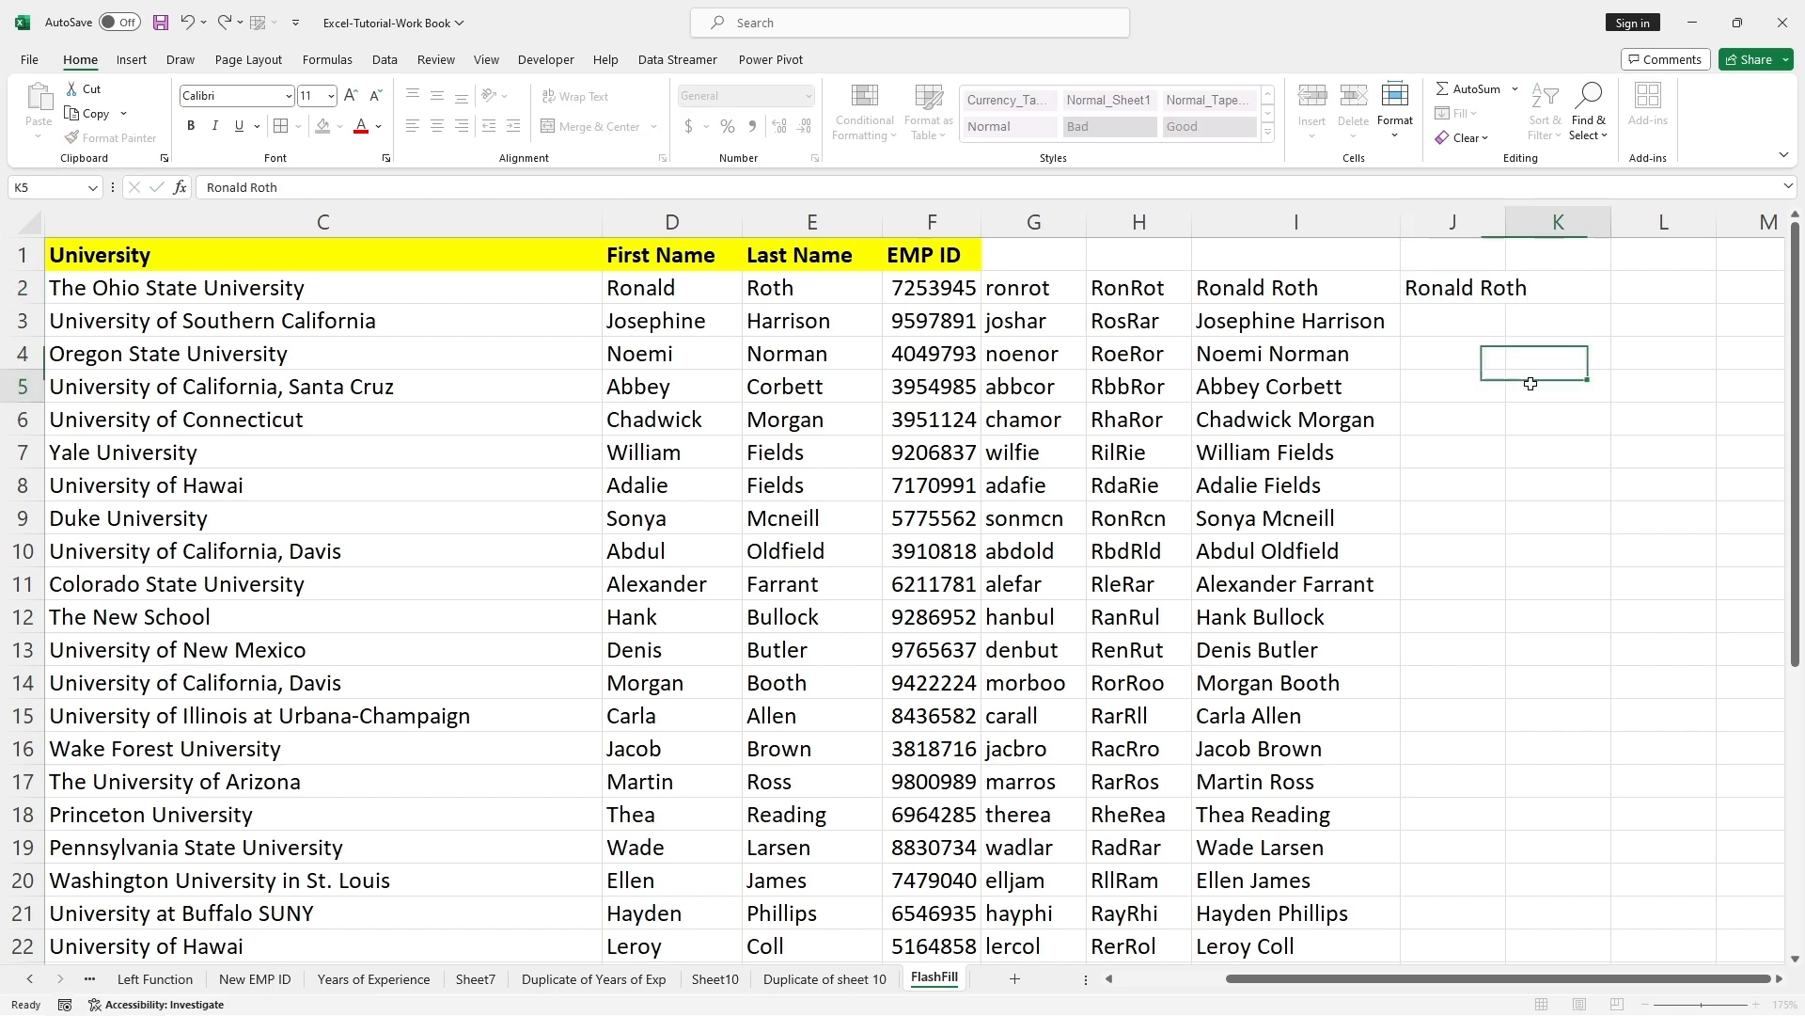
Step: Auto-fit column J to the entered name and Flash Fill the remaining full names from cell J3
double_click(1506, 227)
click(1466, 325)
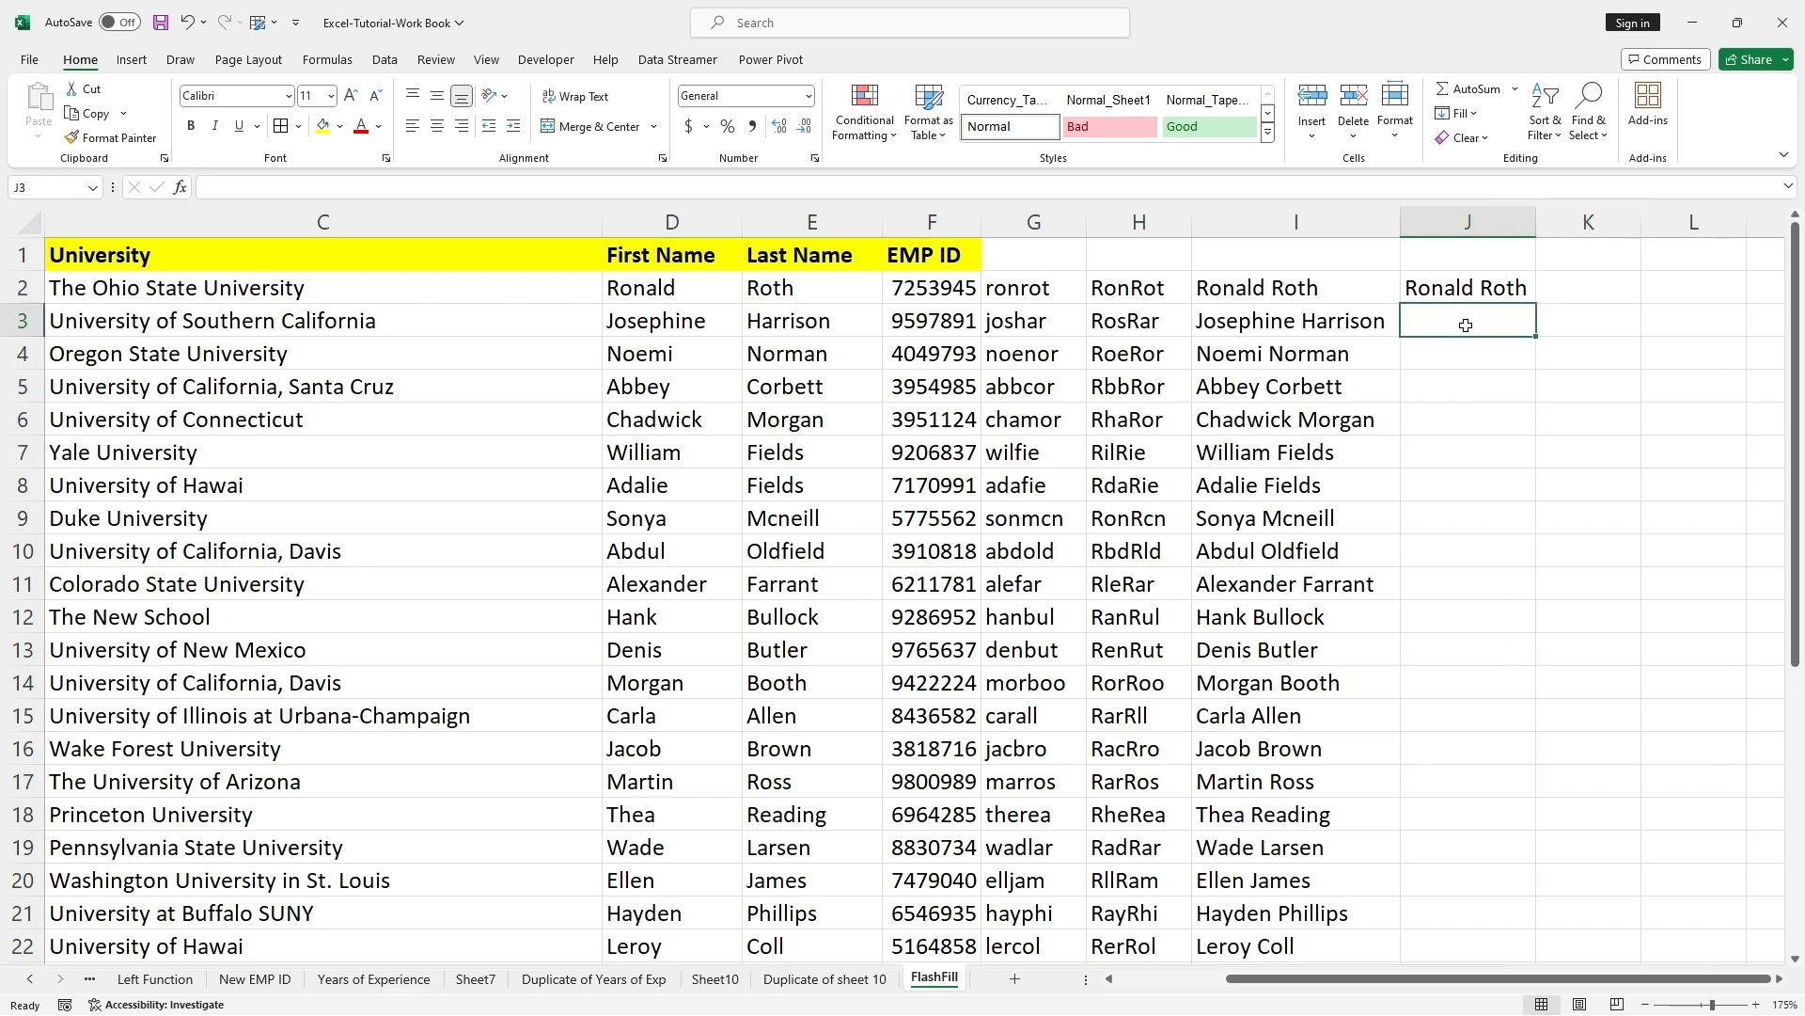
key(ctrl+e)
click(1469, 485)
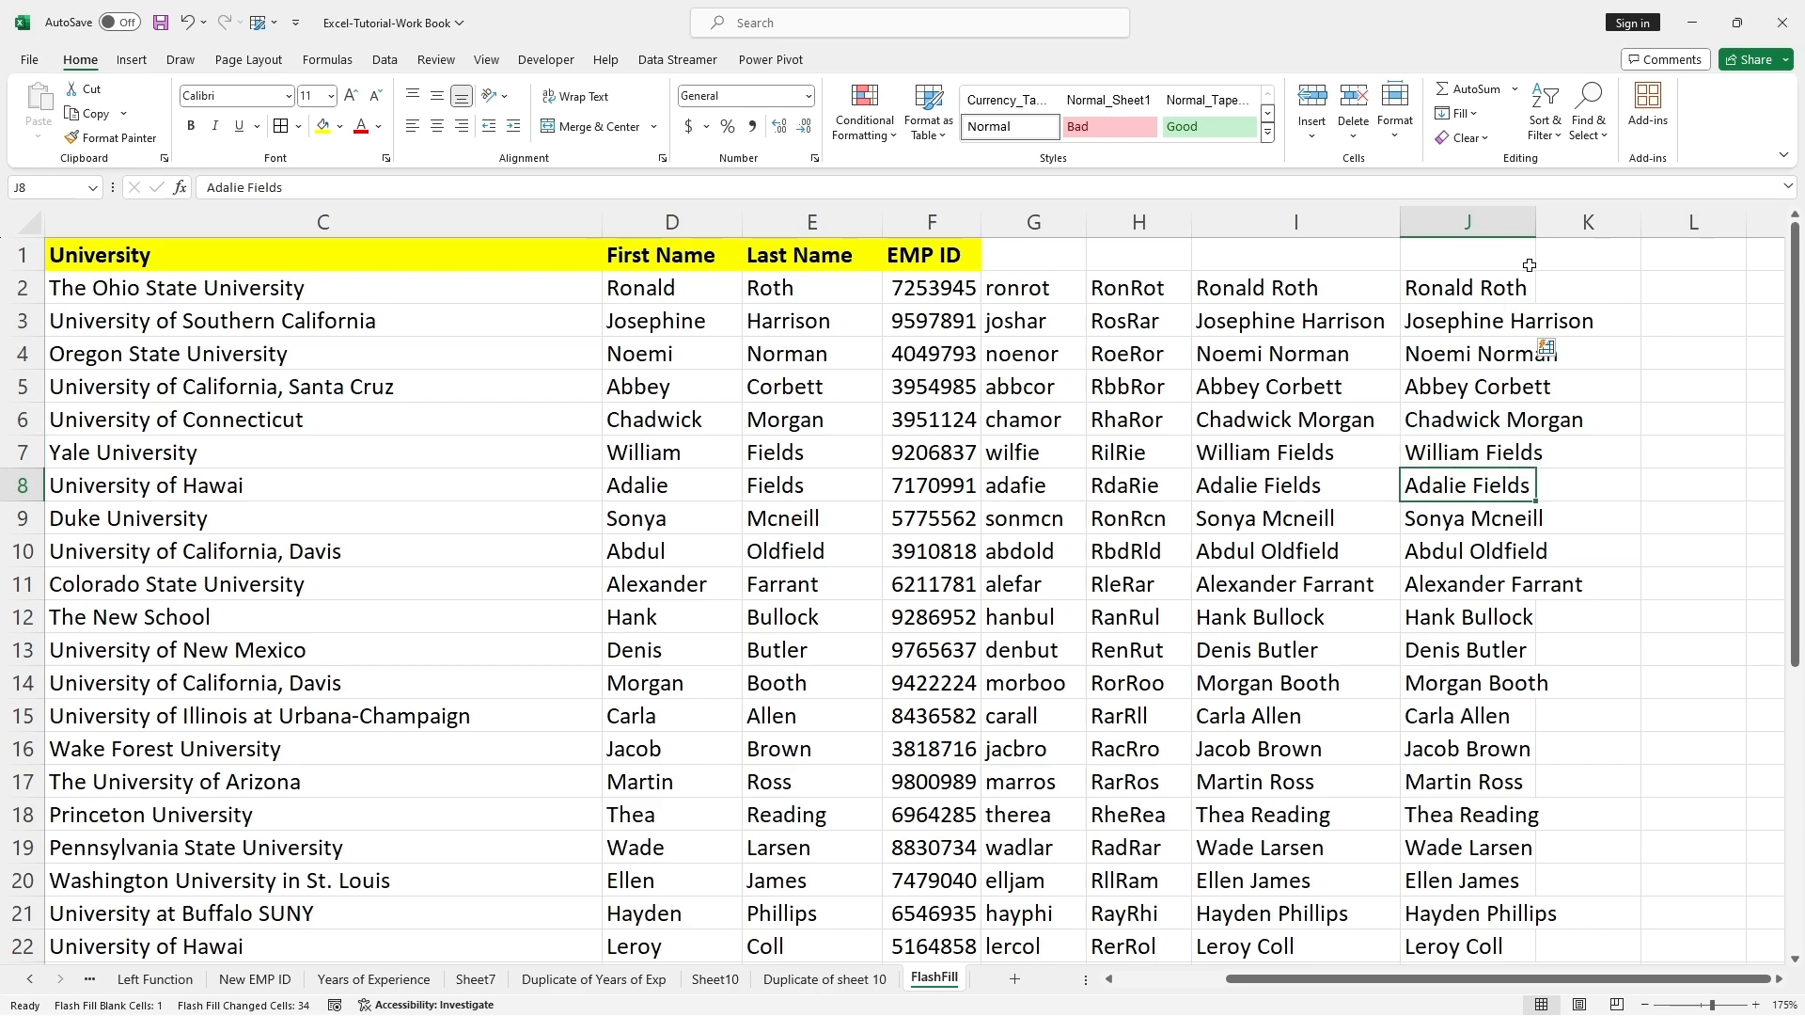
Step: Auto-fit column J again to its longest full name and review the filled names down to the last record in row 36
double_click(1536, 221)
scroll(1505, 411, down, 8)
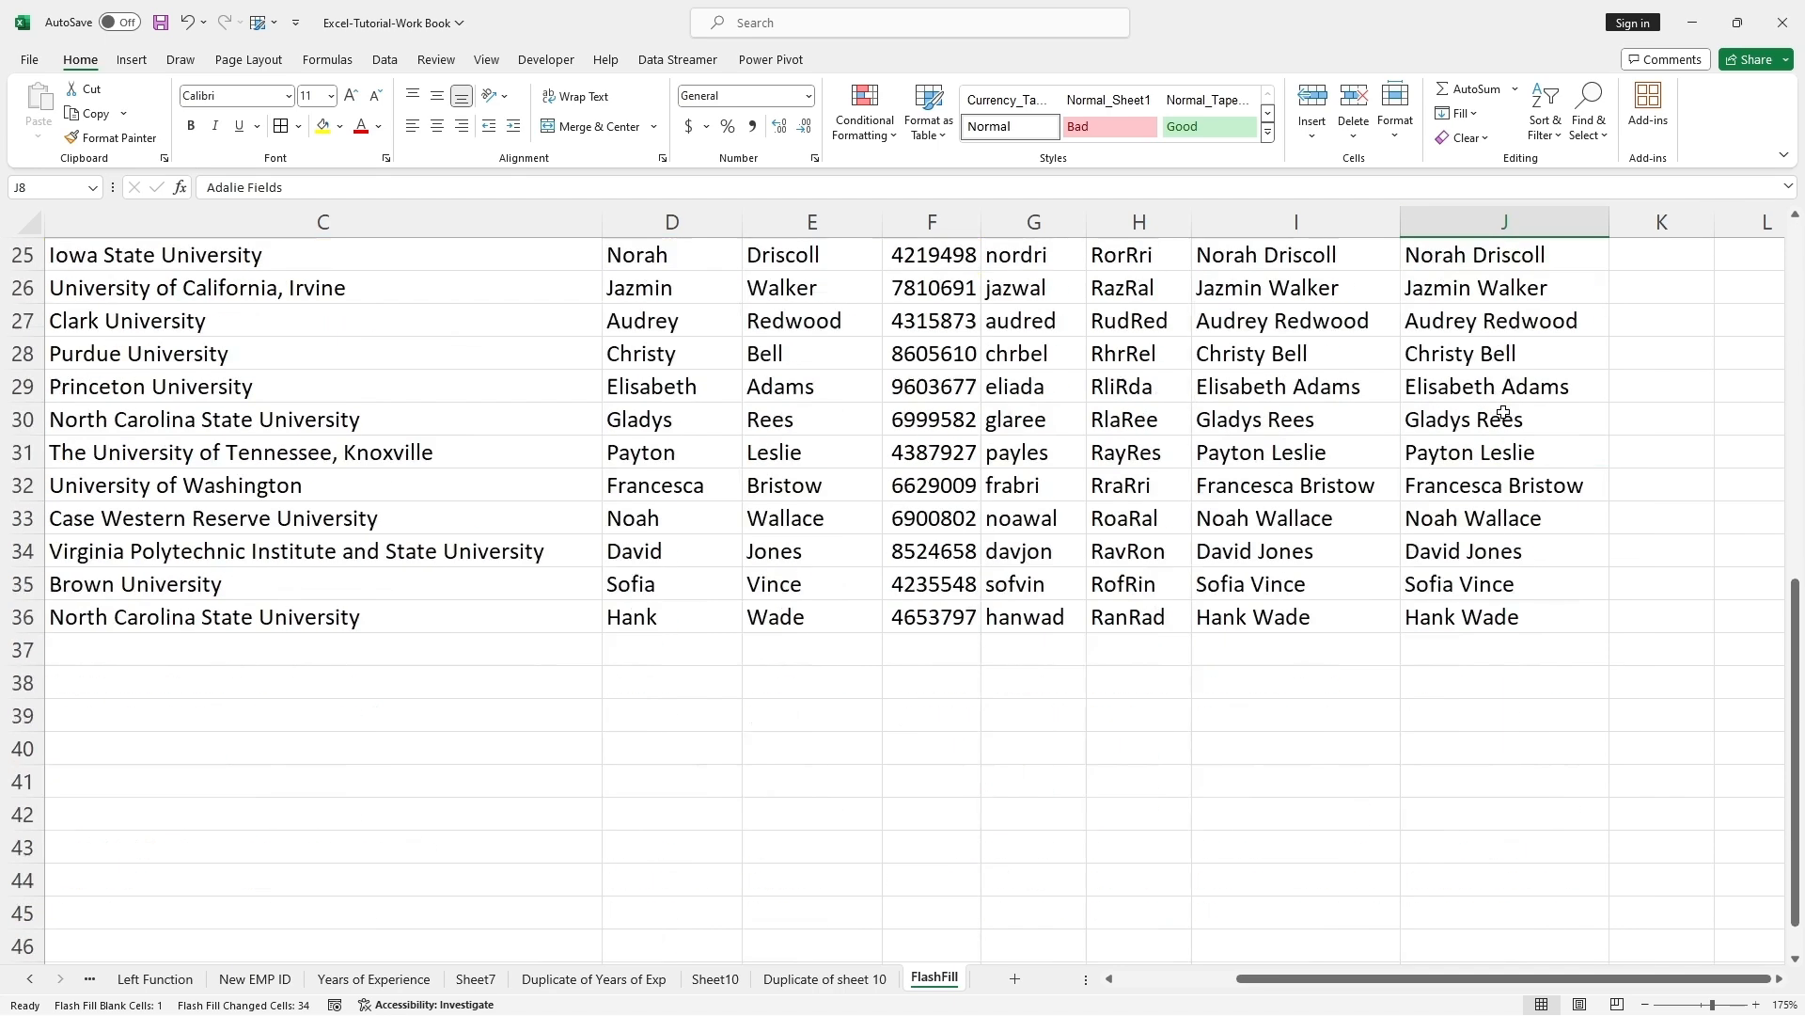
scroll(1504, 411, up, 6)
scroll(1505, 411, up, 2)
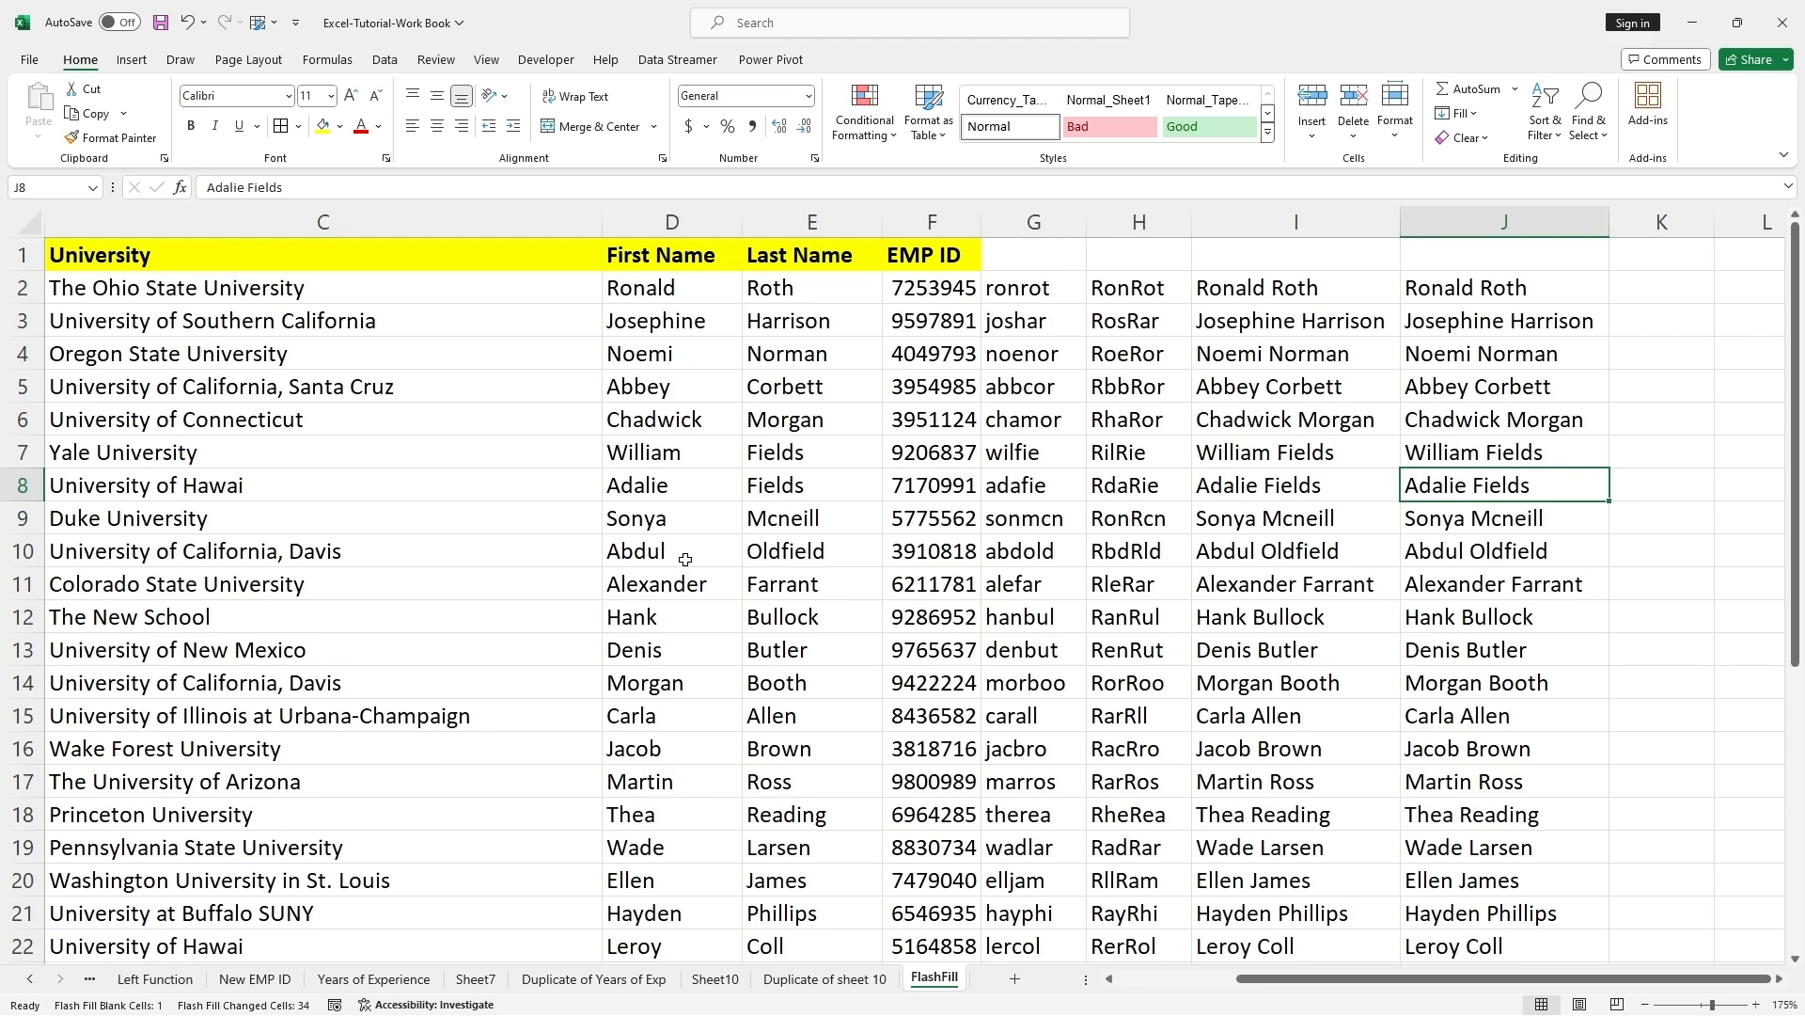
scroll(684, 481, down, 4)
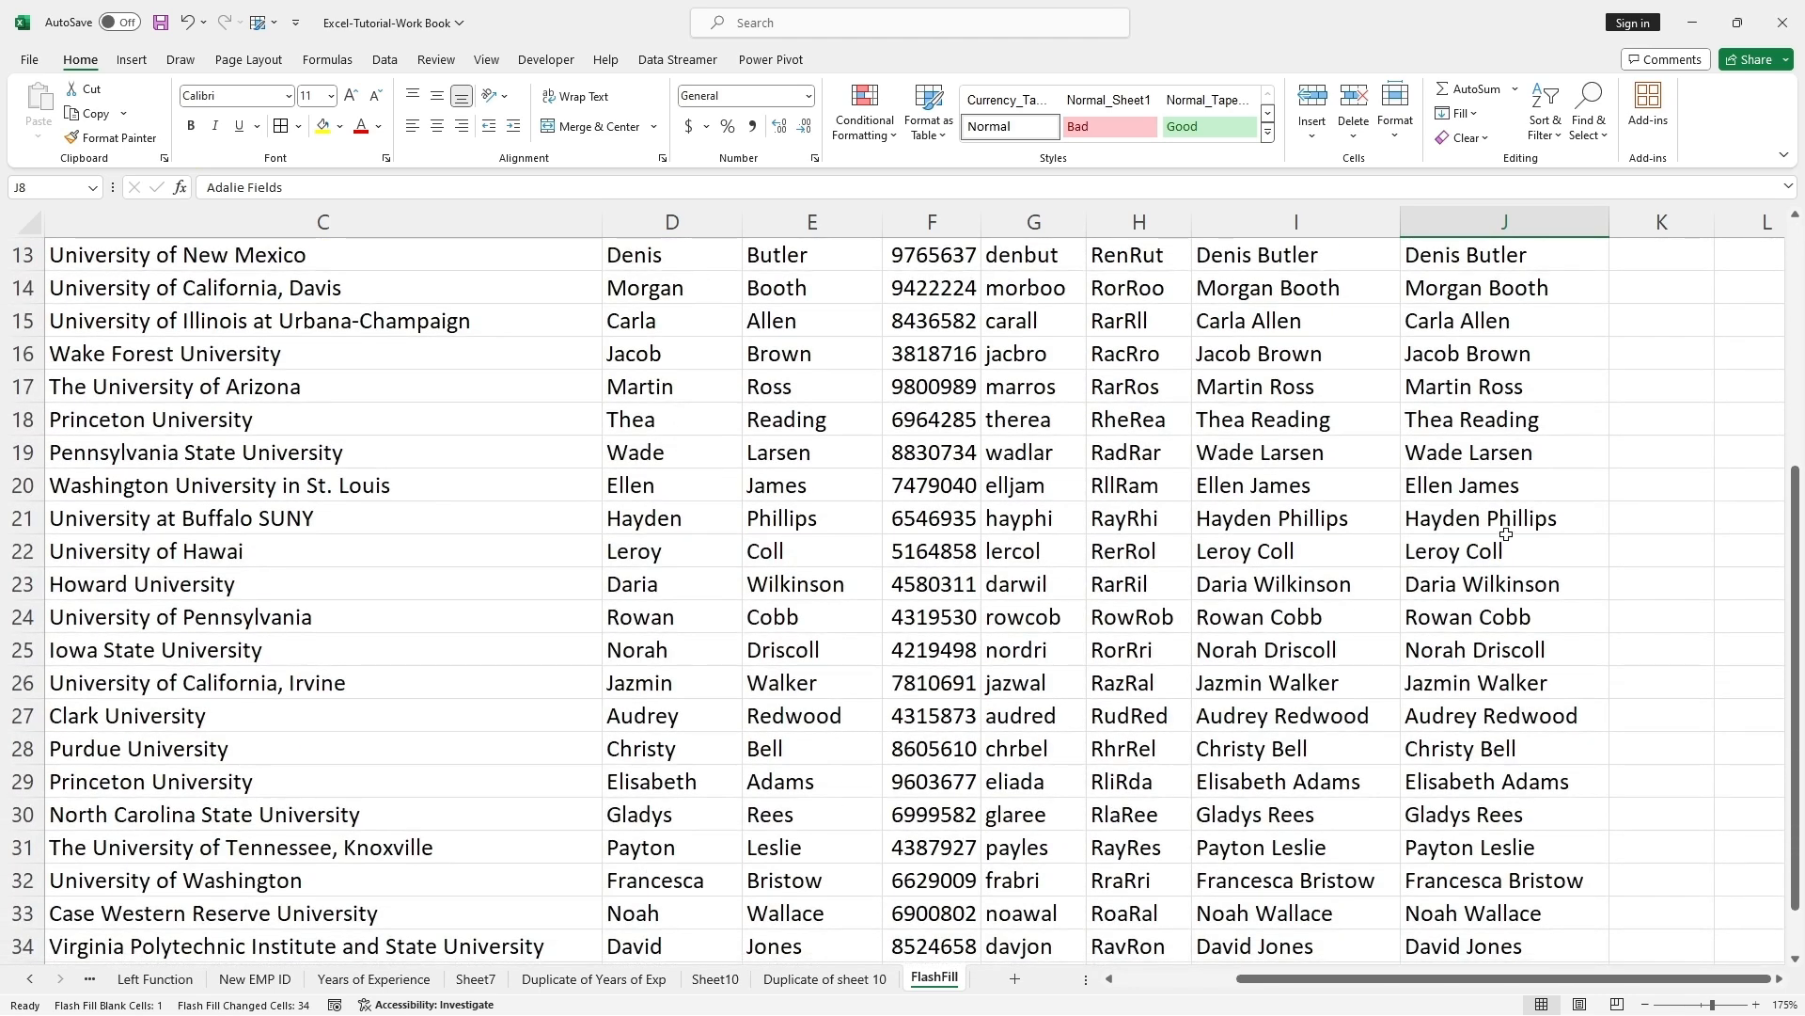
scroll(1505, 534, up, 4)
key(Left)
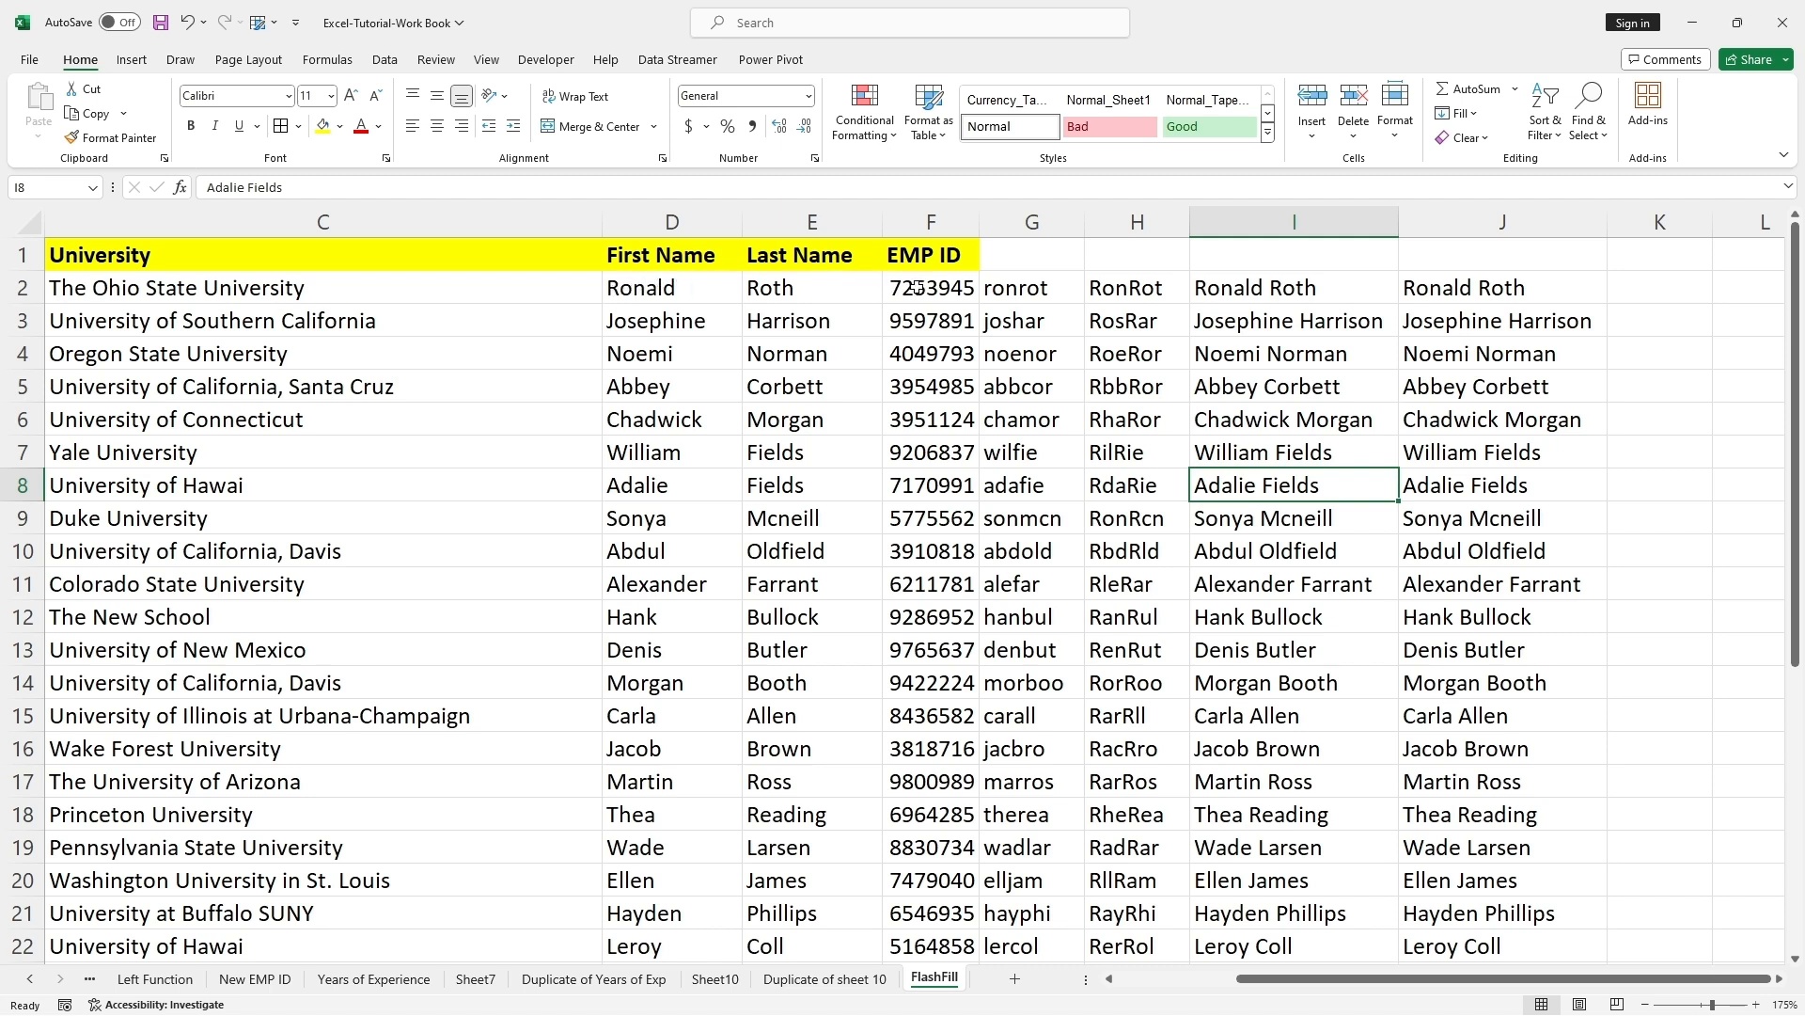
Step: Enter in cell K2 the first three letters of the row 2 first name in capitals, directly followed by that employee's EMP ID
double_click(1645, 289)
text(RON)
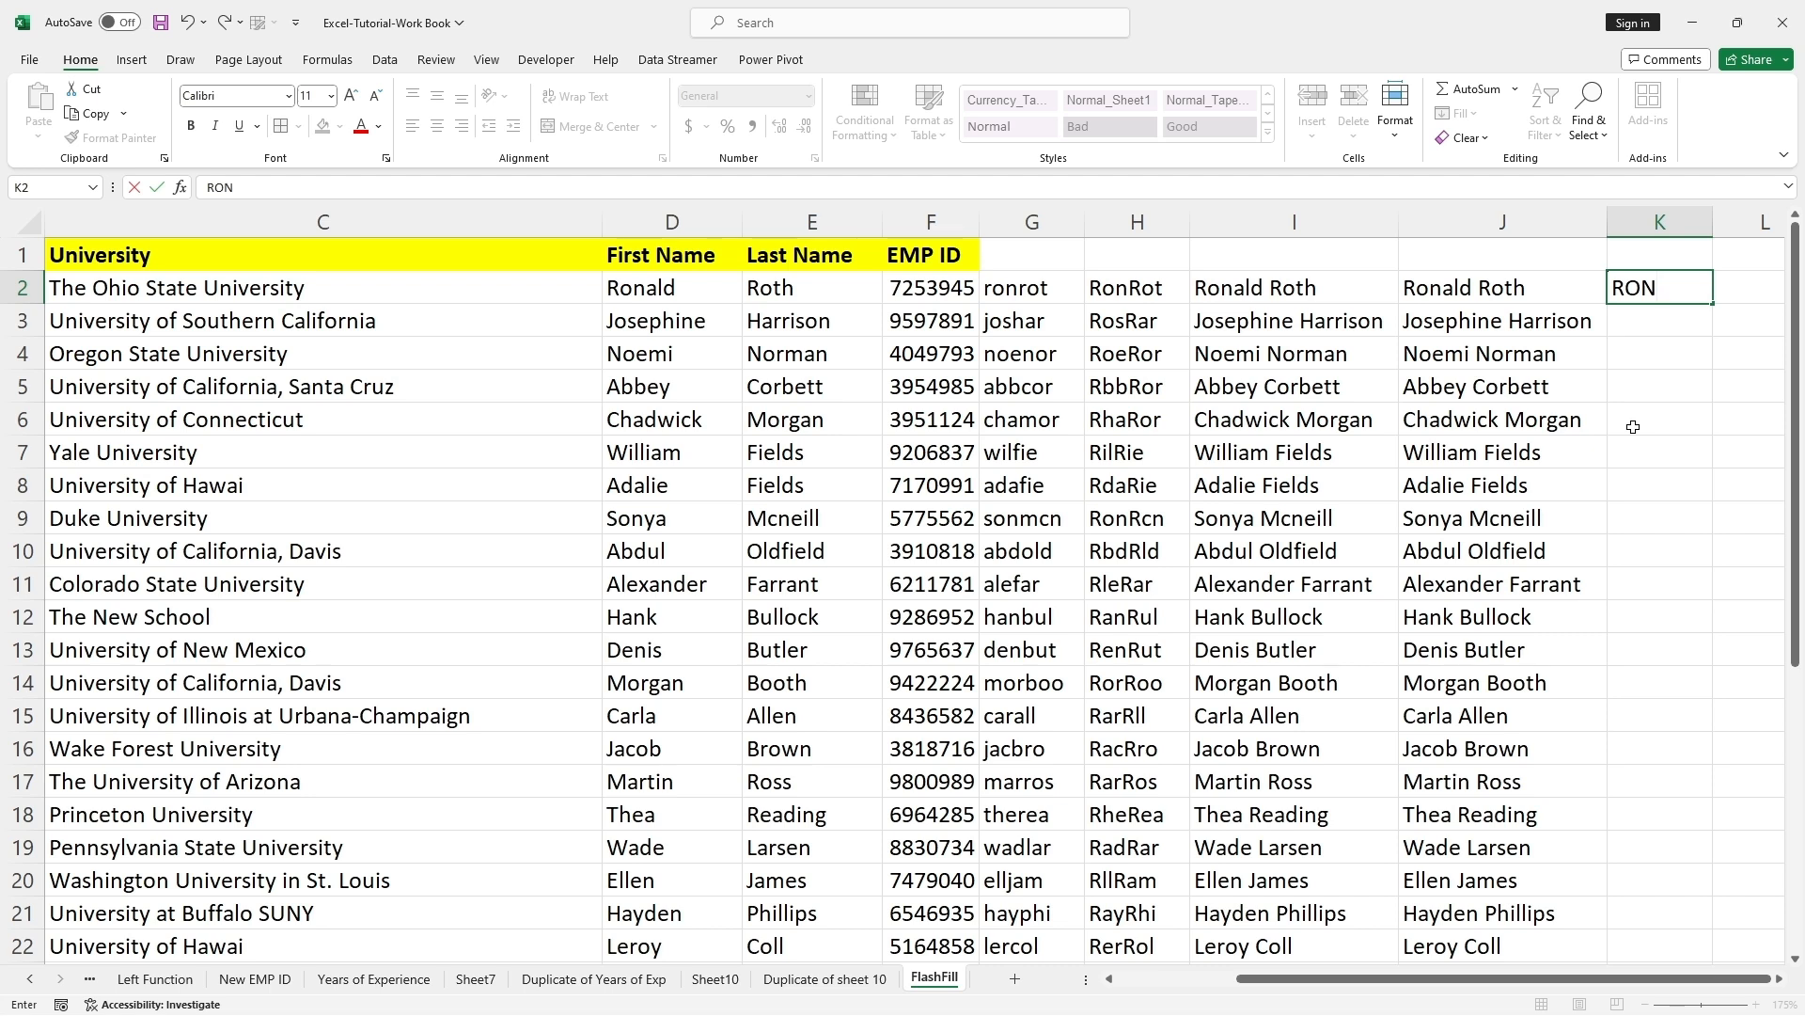
text(7253945)
key(ctrl+Return)
click(1633, 427)
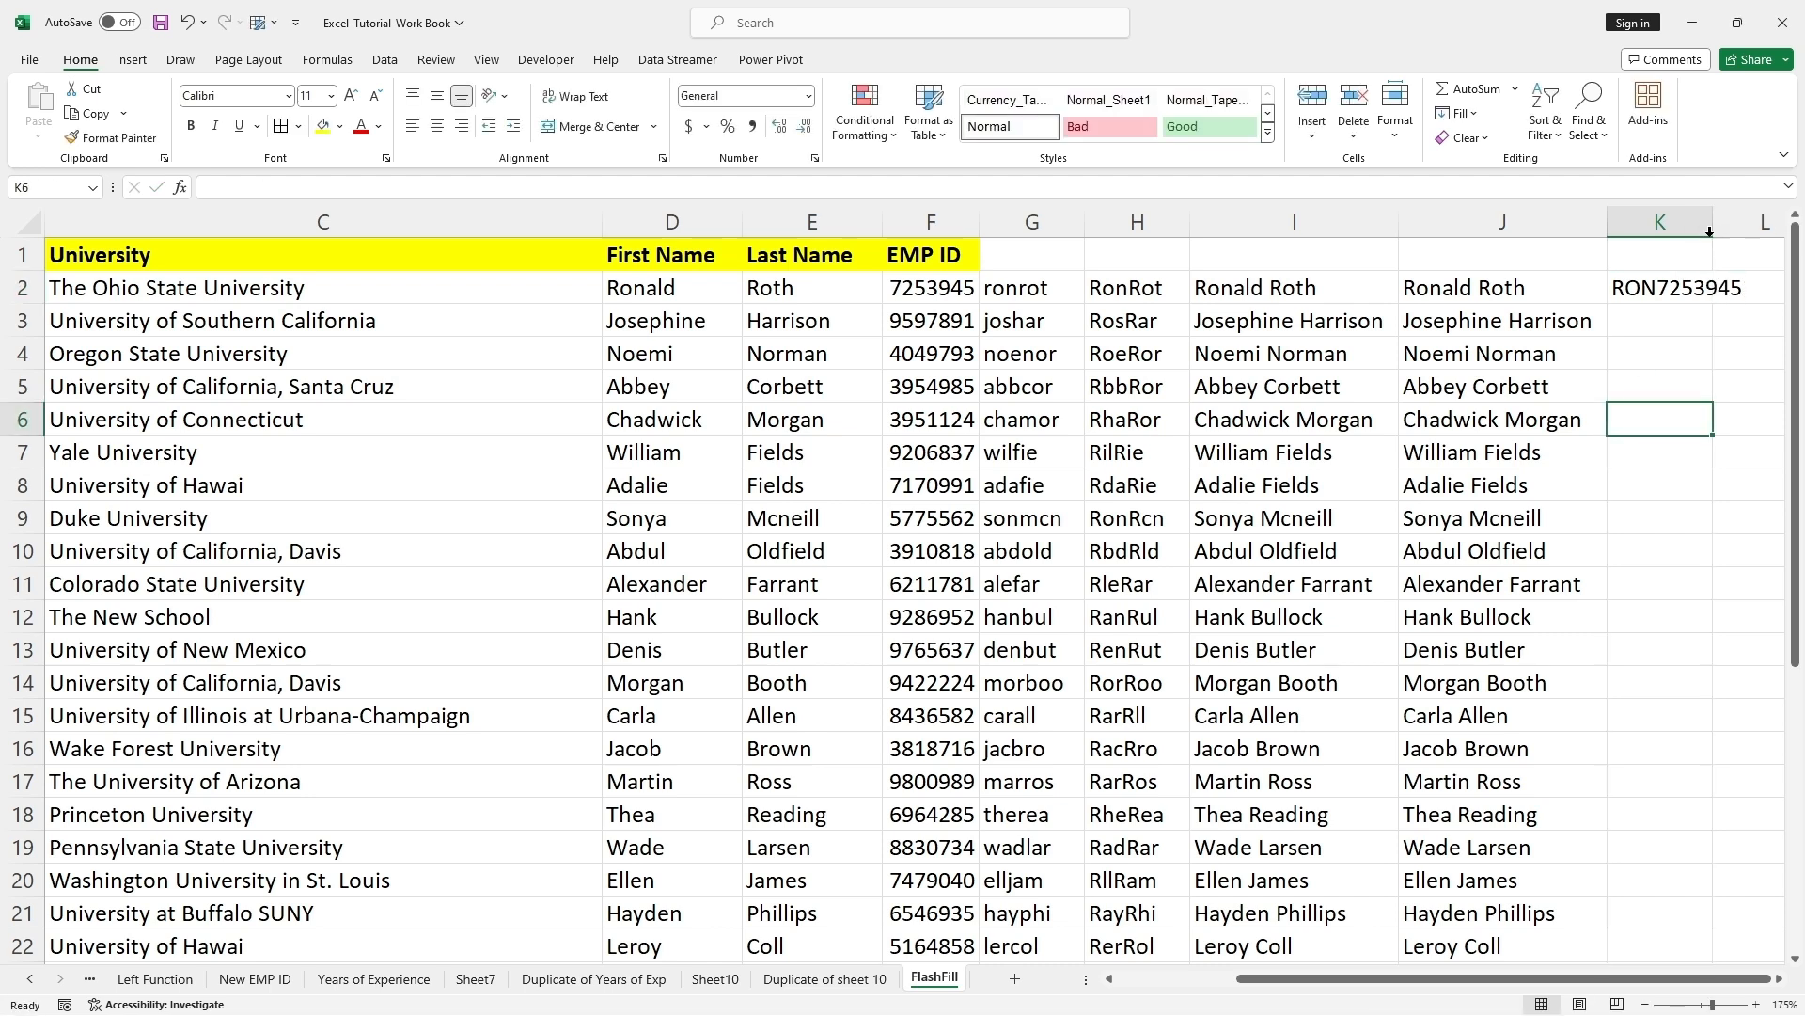
Step: Auto-fit column K to the combined ID and Flash Fill the remaining combined IDs from cell K3
double_click(1712, 233)
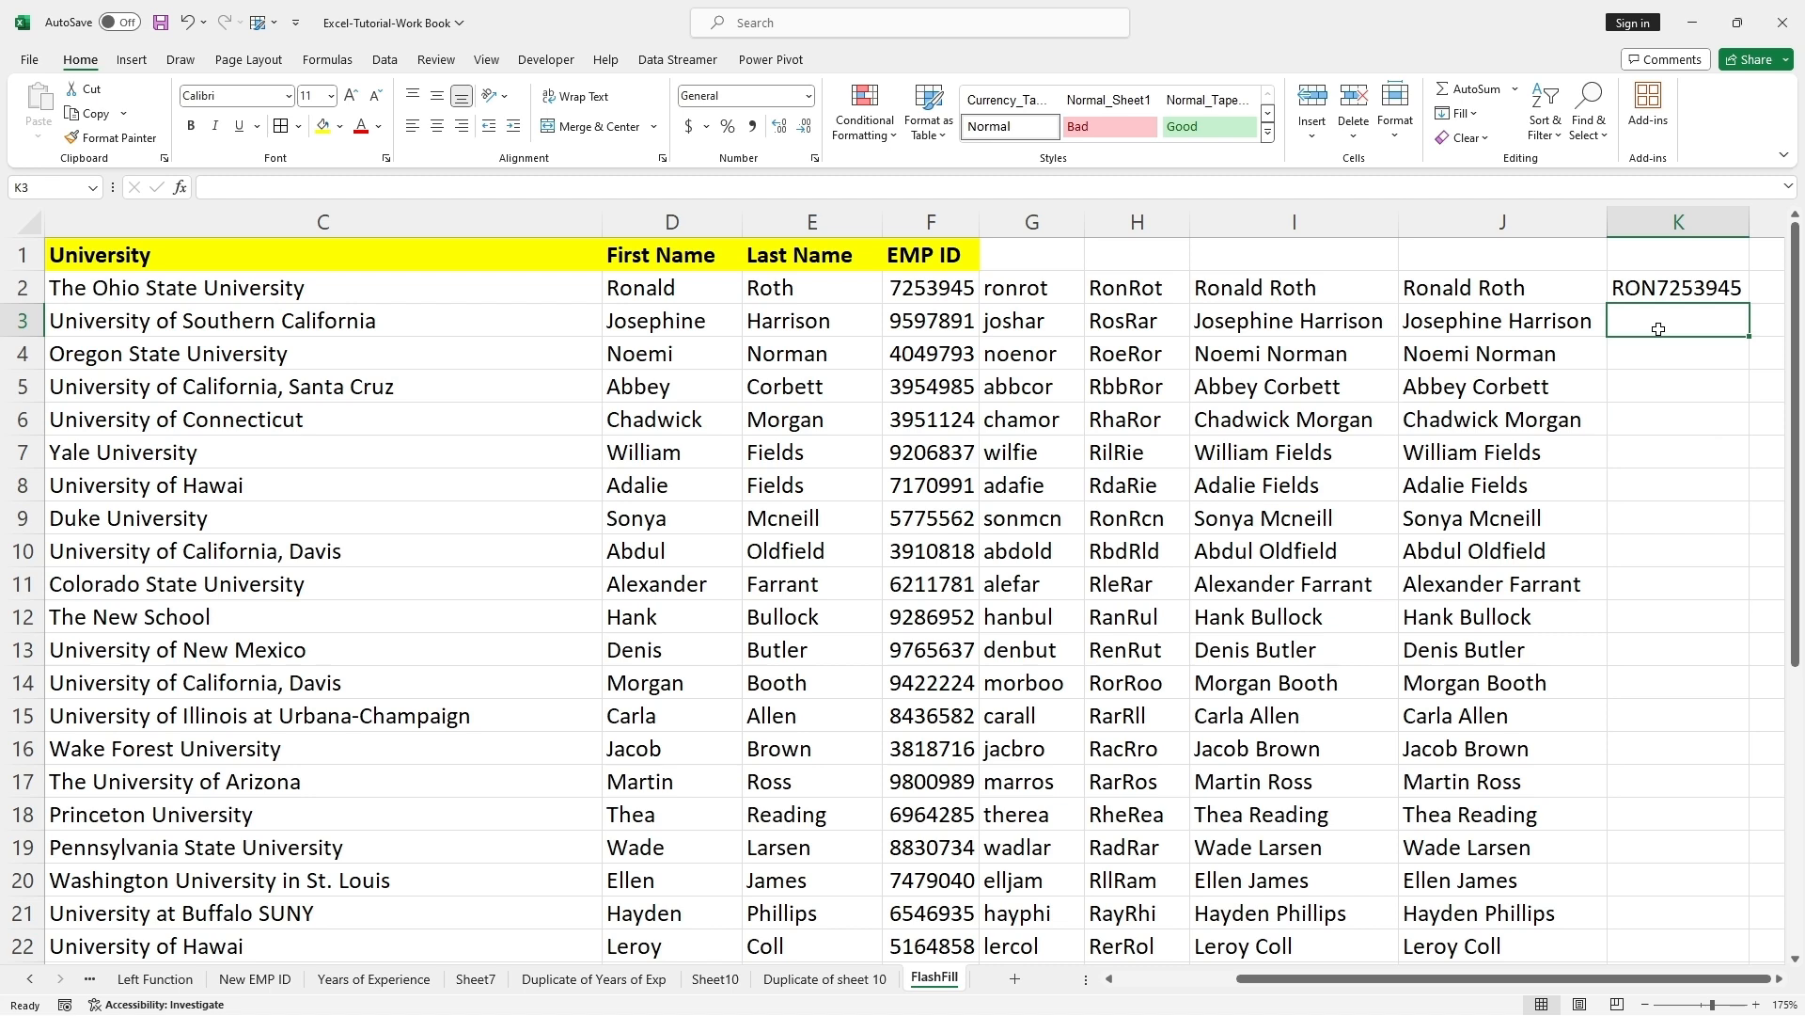
key(ctrl+e)
key(Up)
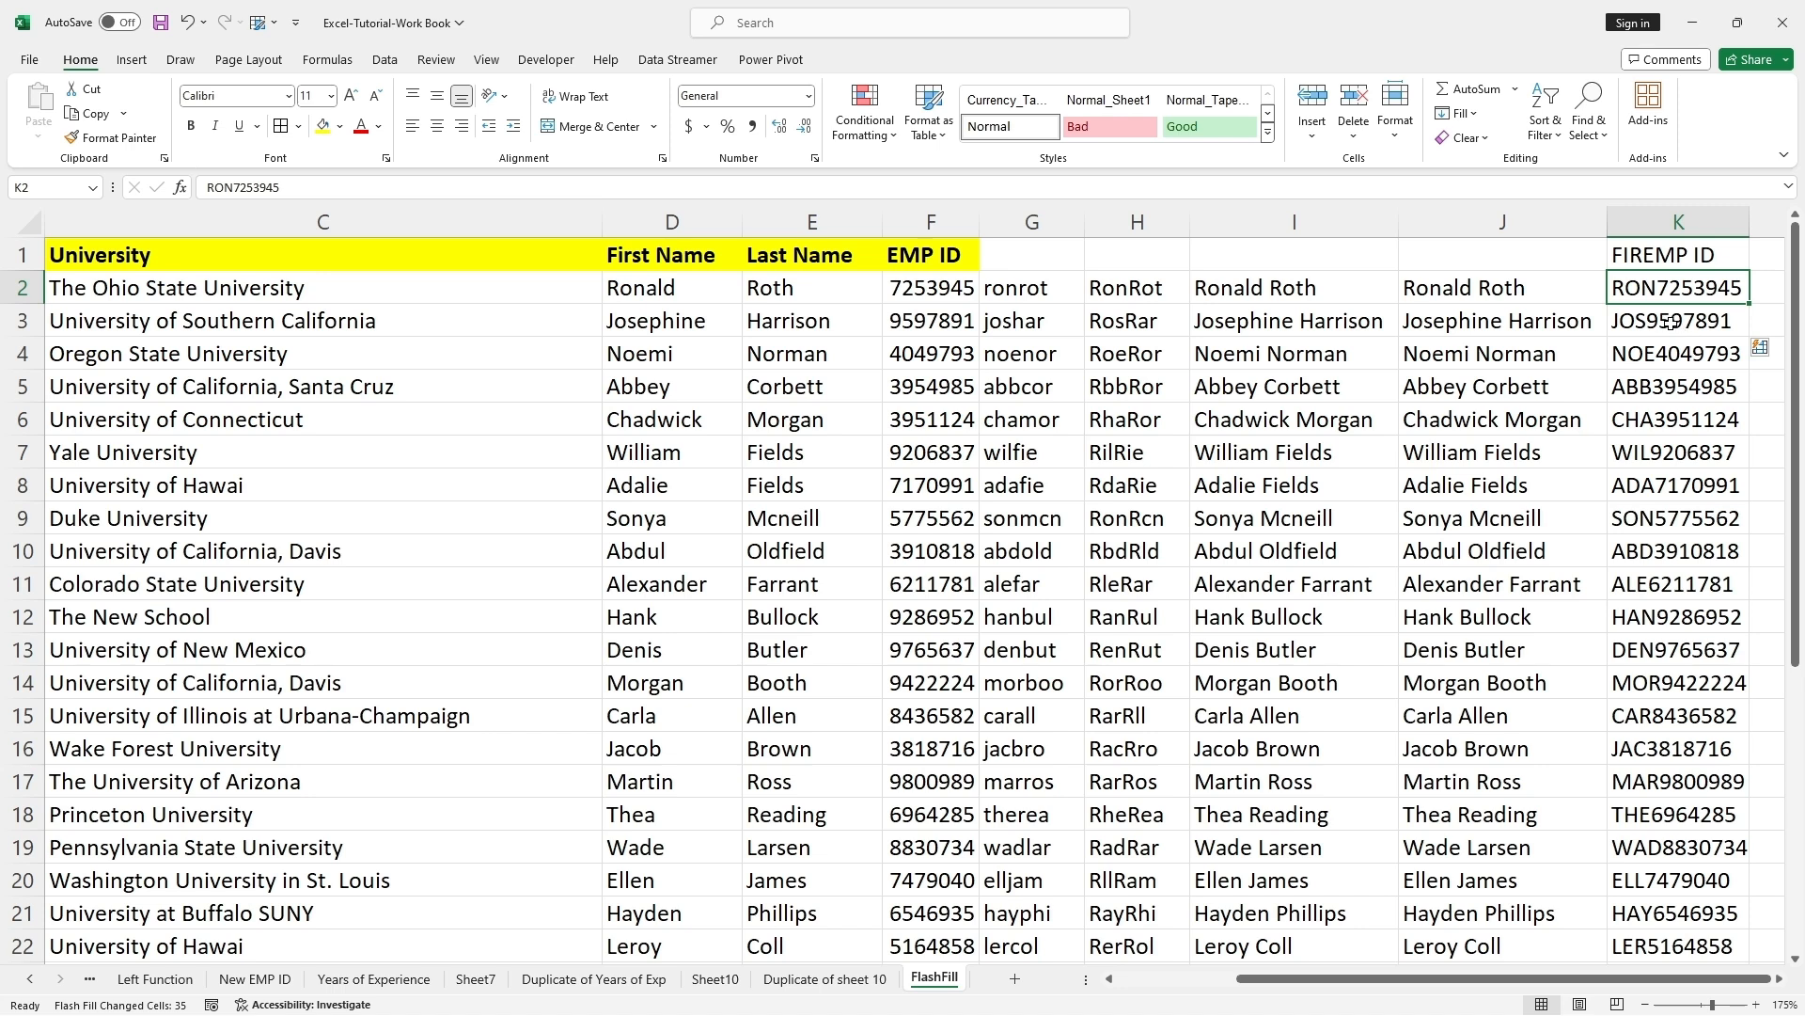
Step: Replace the heading in cell K1 with "New EMP ID" and review the combined IDs in column K down to the last record
key(Up)
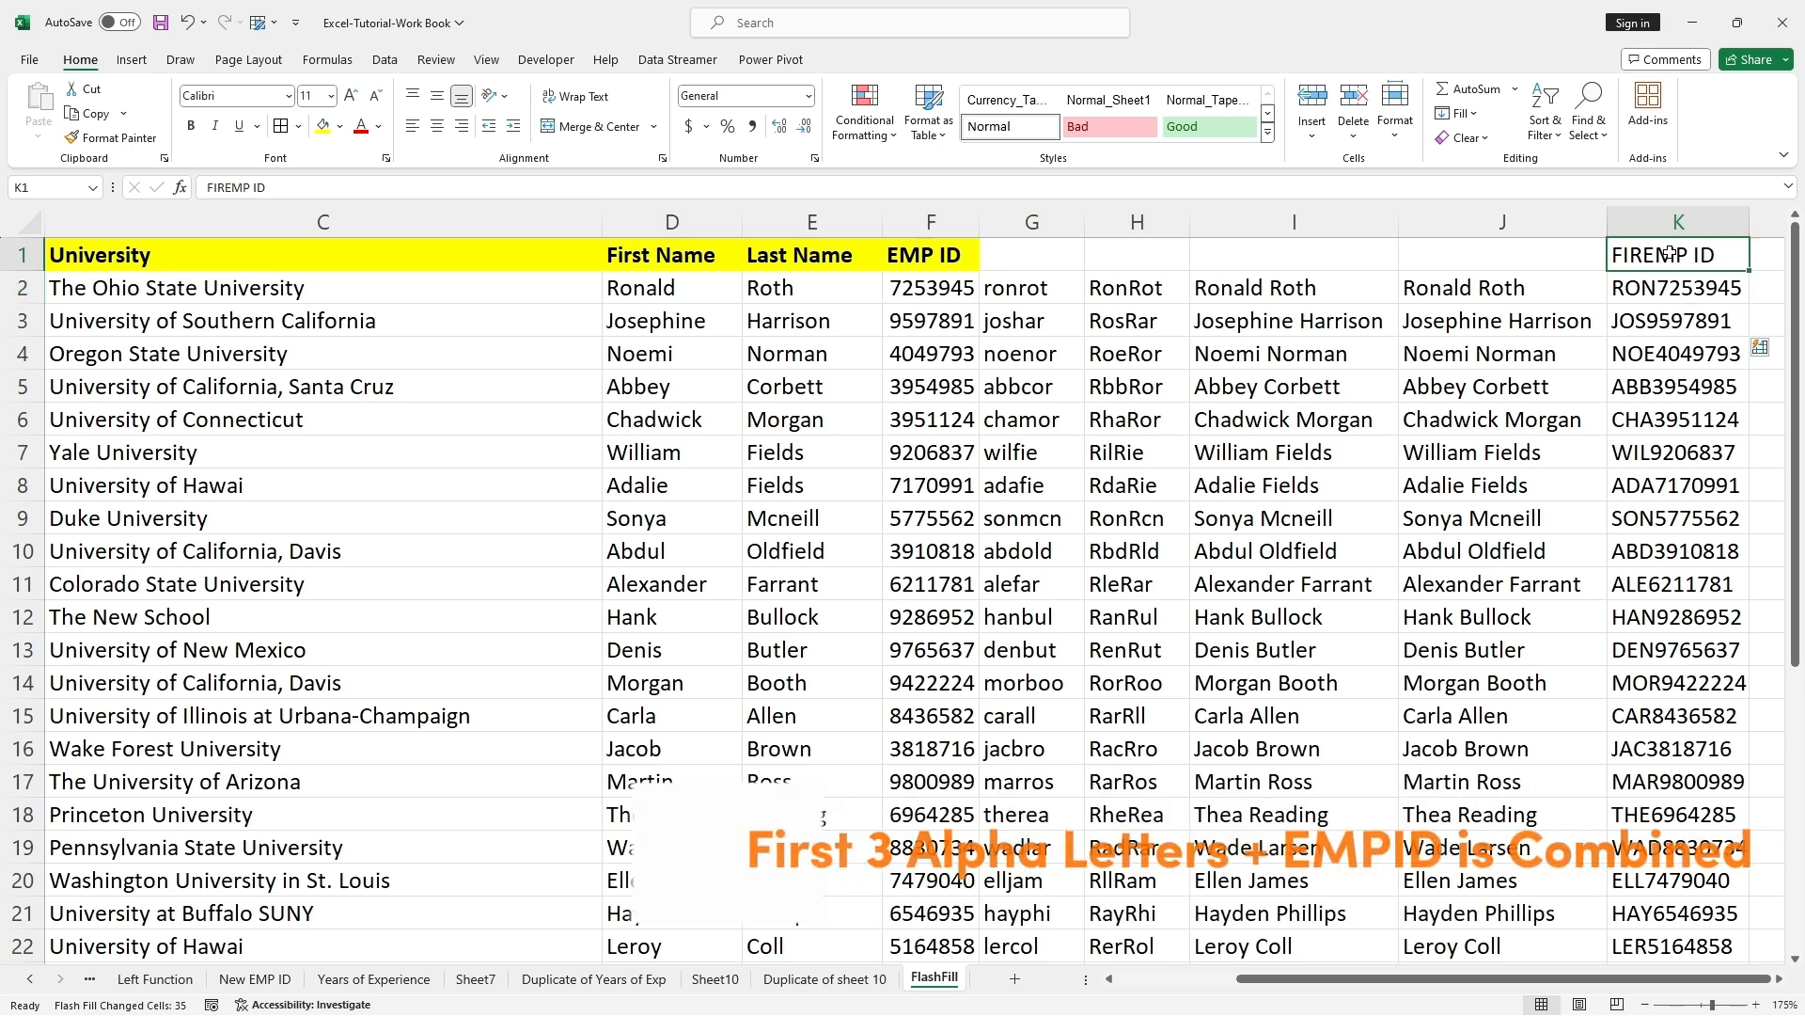
key(BackSpace)
text(Ne)
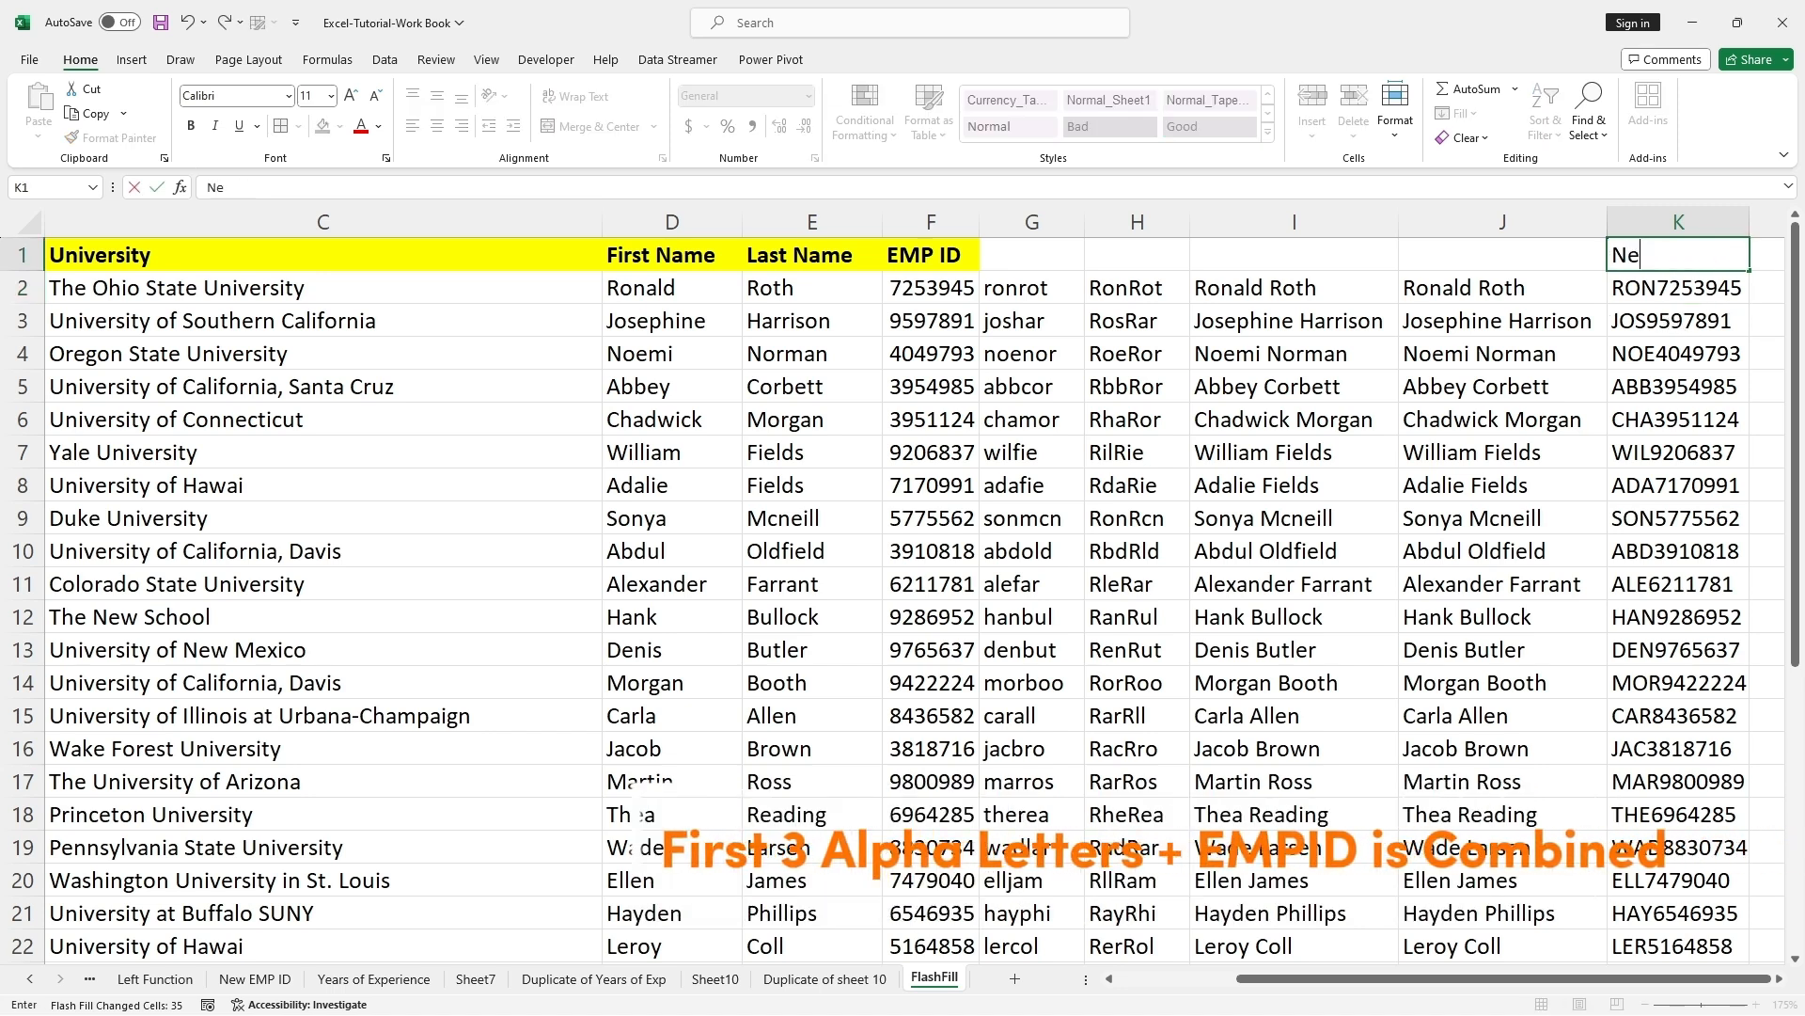
text(w EMP ID)
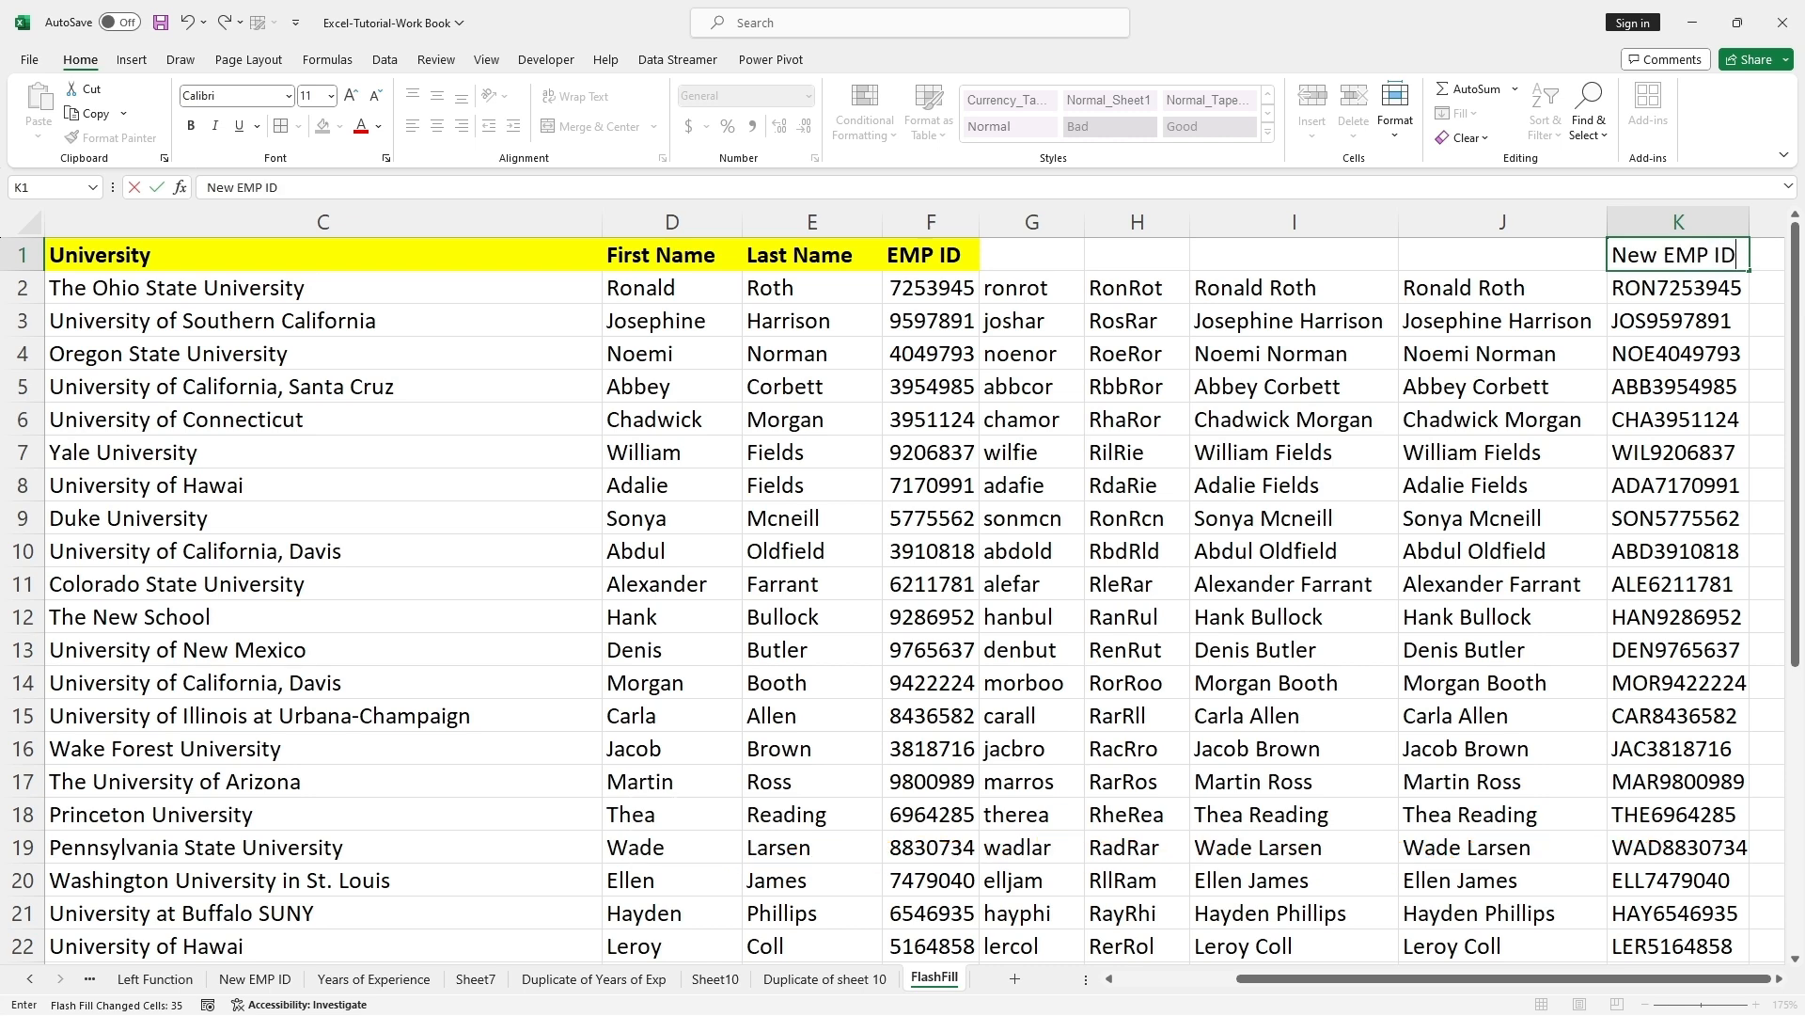
click(1659, 530)
scroll(1655, 546, down, 6)
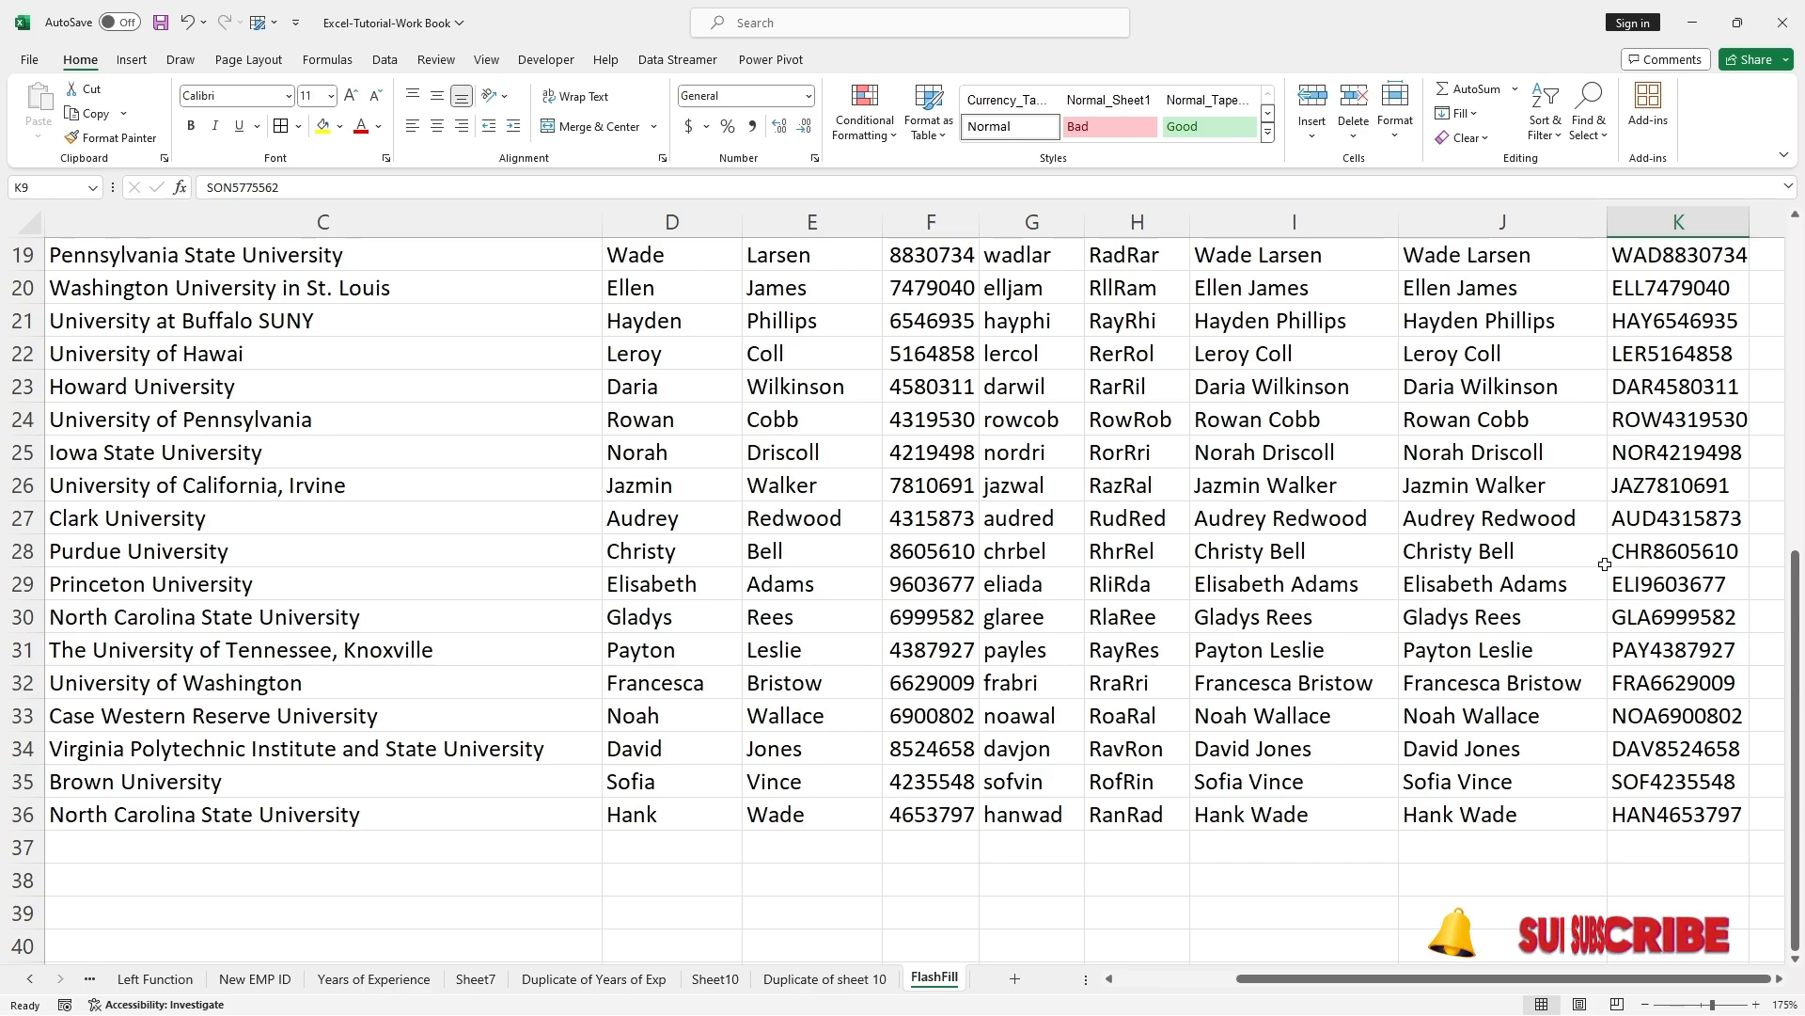
scroll(1533, 577, up, 2)
scroll(1532, 577, up, 4)
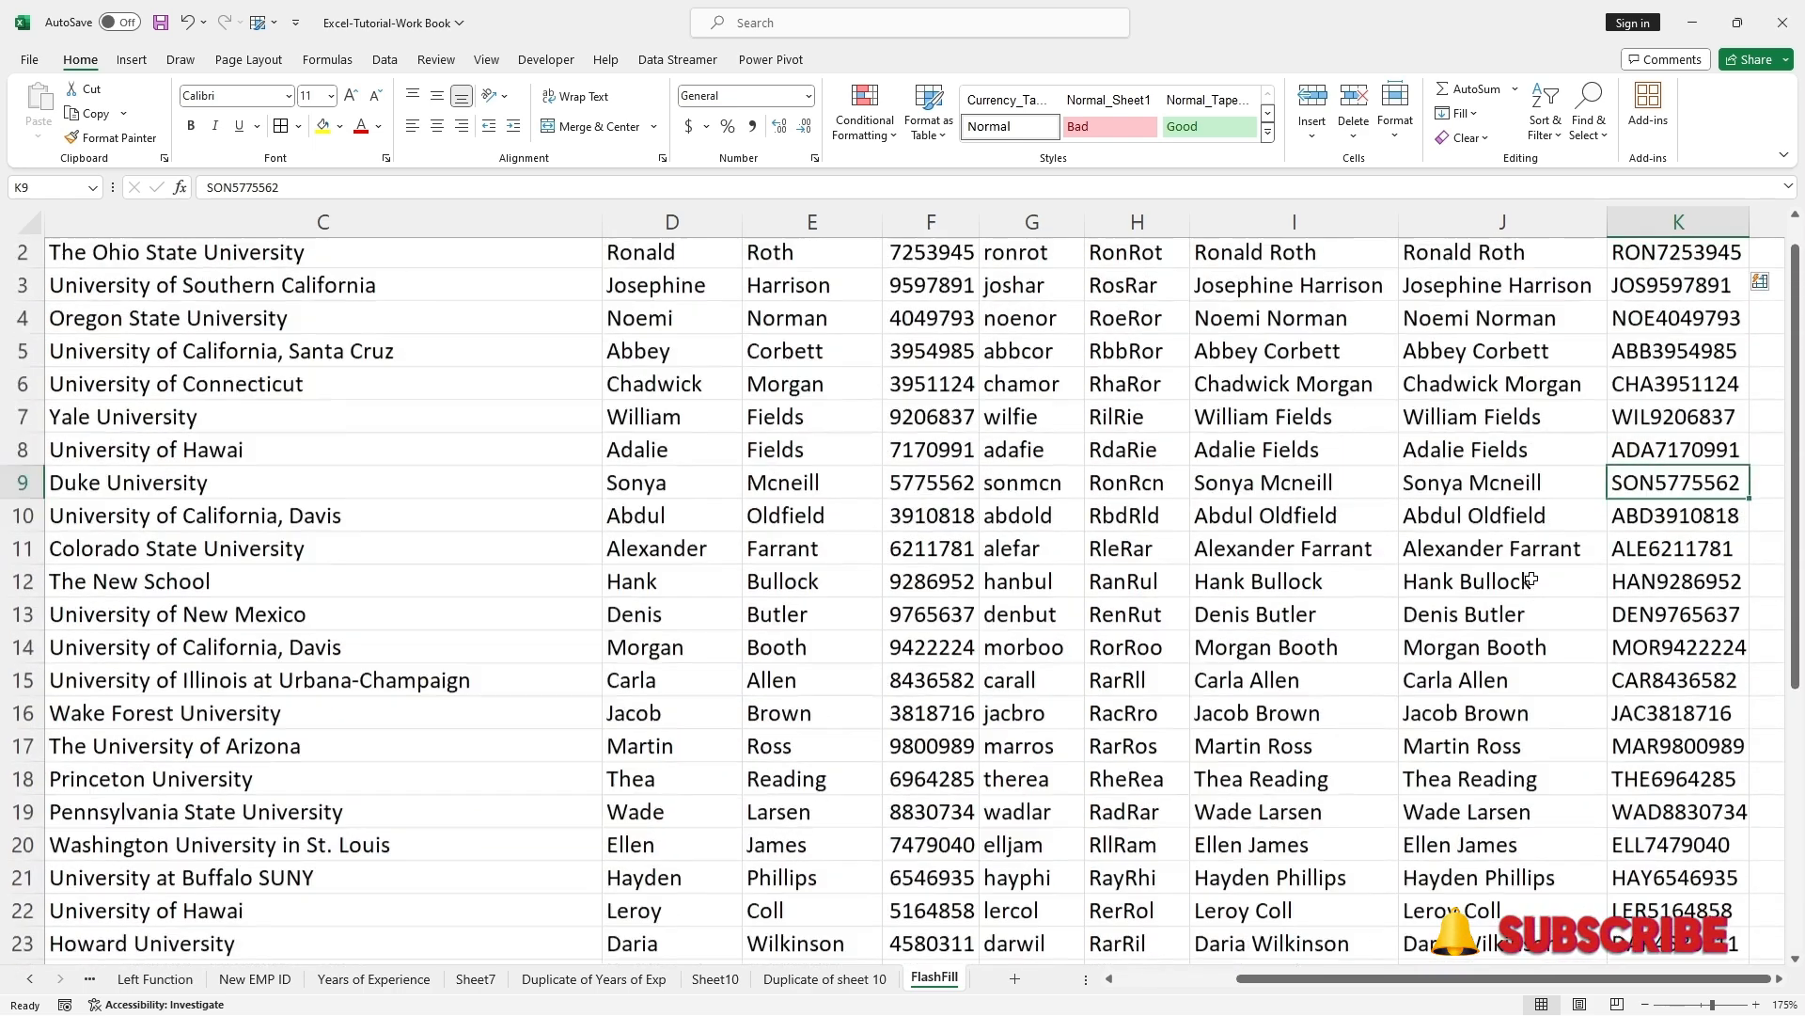